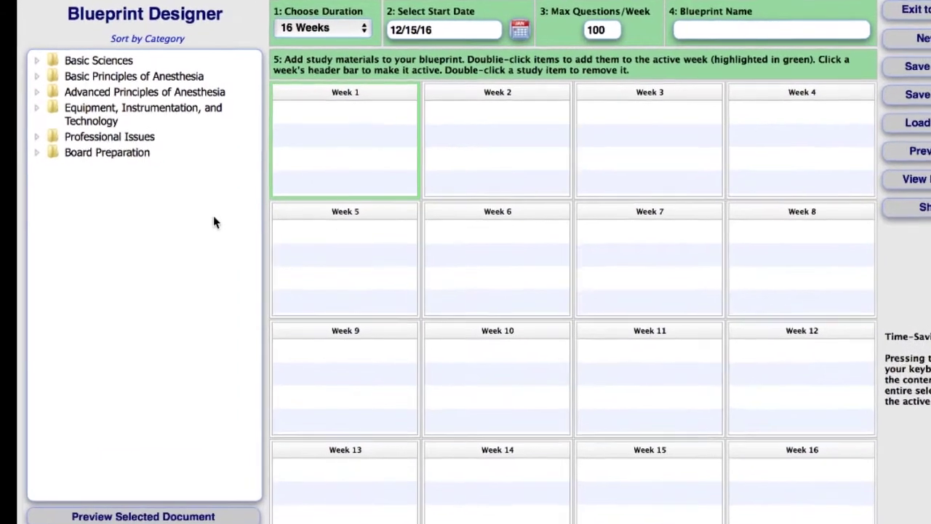
Step: Examine the study materials in the Basic Sciences, Equipment, Instrumentation, and Technology, and Board Preparation folders
{"action": "left_click", "coordinate": [168, 106]}
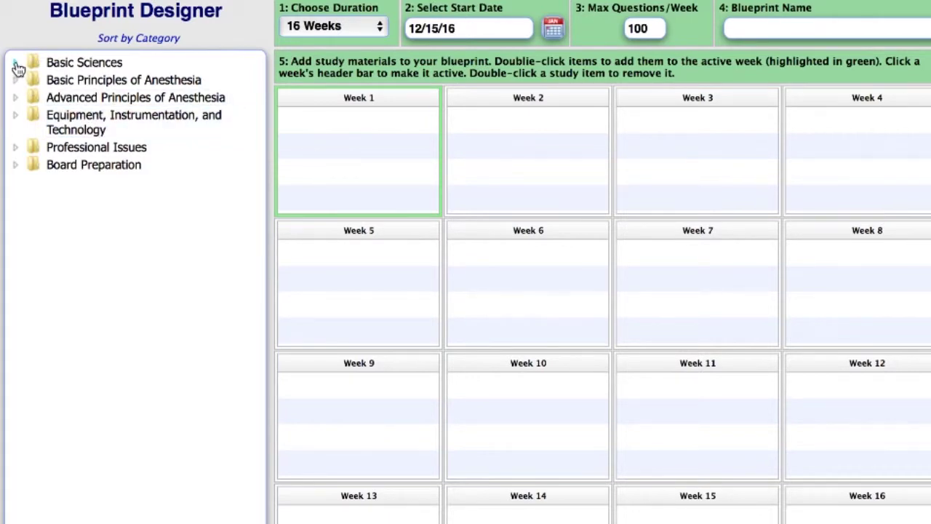
{"action": "left_click", "coordinate": [16, 64]}
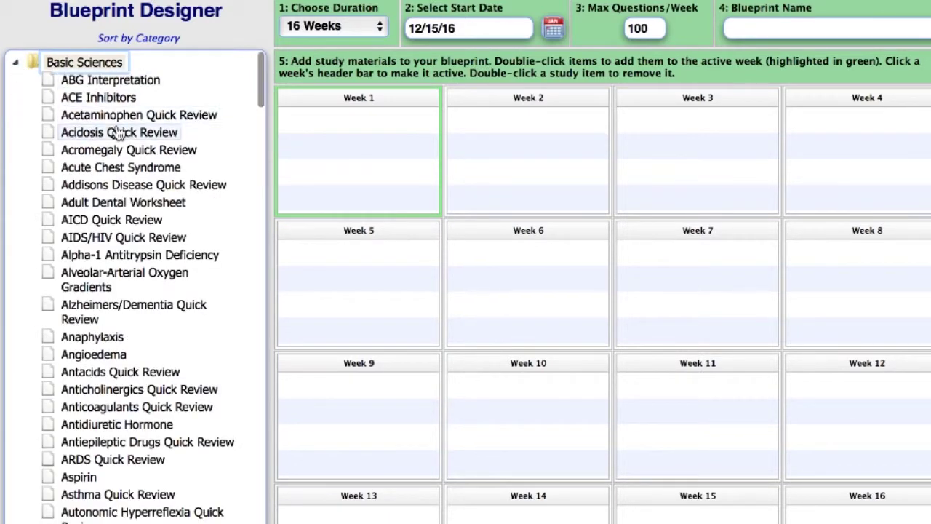
{"action": "scroll", "coordinate": [133, 309], "scroll_direction": "down", "scroll_amount": 20}
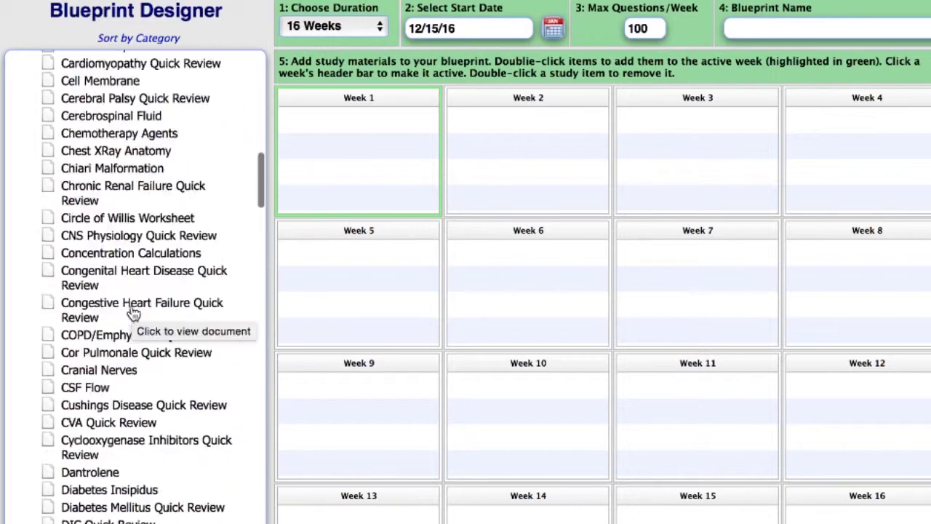
{"action": "scroll", "coordinate": [133, 311], "scroll_direction": "up", "scroll_amount": 20}
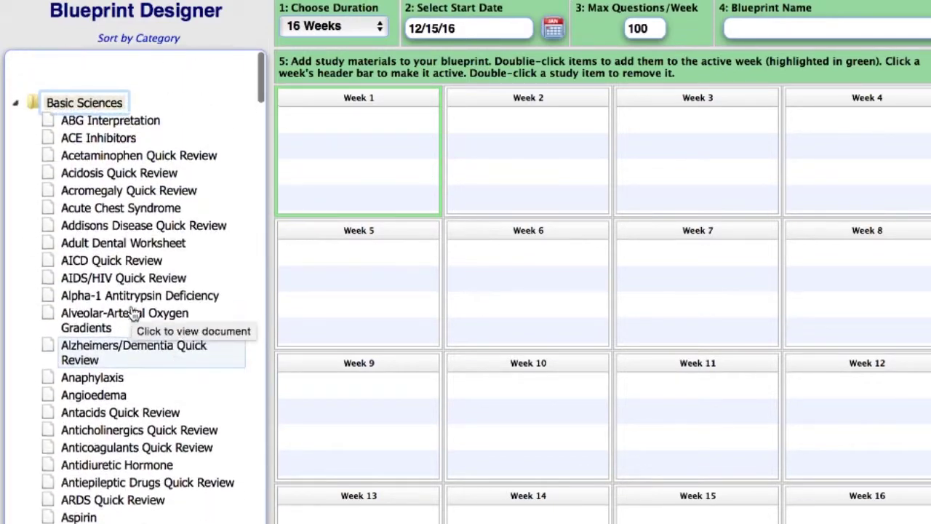
{"action": "left_click", "coordinate": [16, 63]}
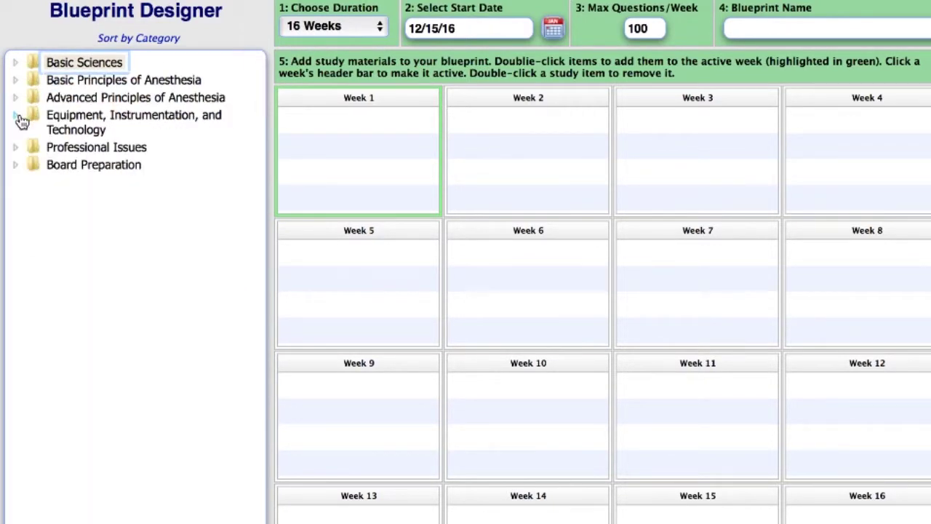
{"action": "left_click", "coordinate": [16, 118]}
{"action": "scroll", "coordinate": [118, 227], "scroll_direction": "down", "scroll_amount": 2}
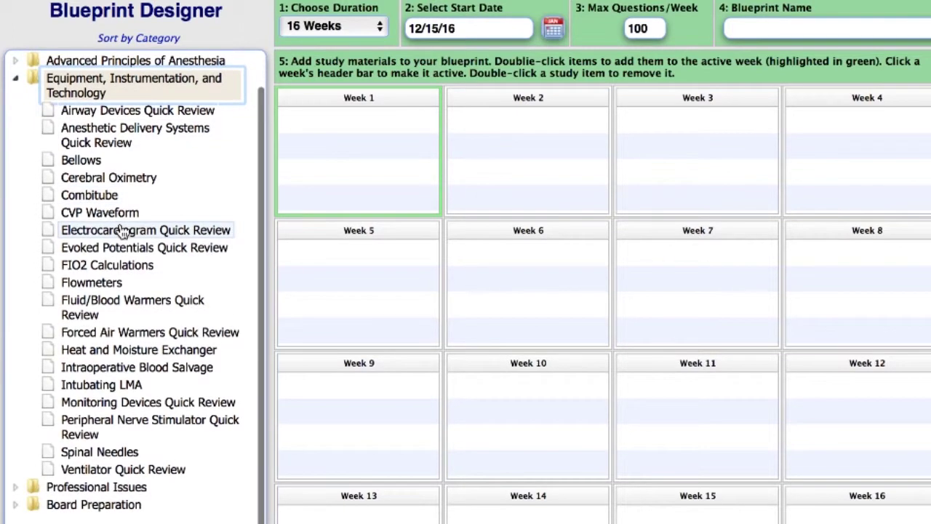
{"action": "scroll", "coordinate": [109, 220], "scroll_direction": "up", "scroll_amount": 2}
{"action": "left_click", "coordinate": [16, 118]}
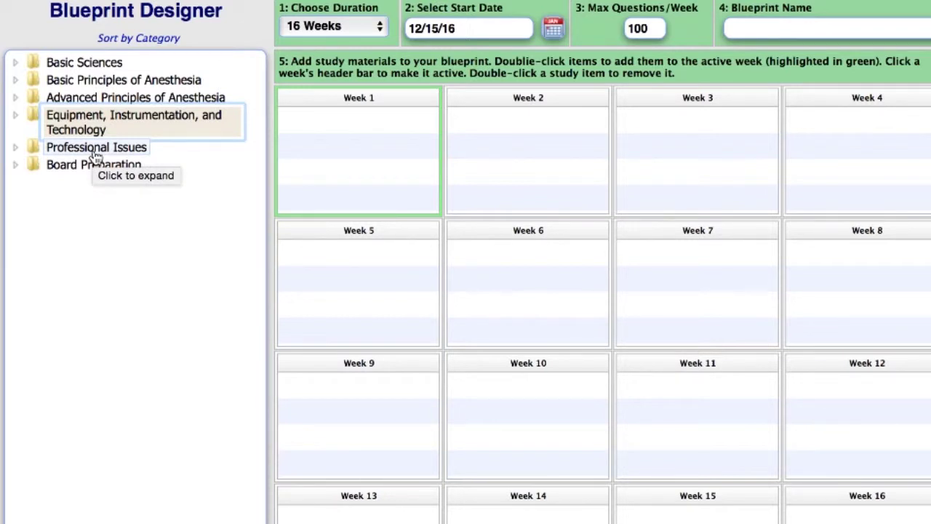
{"action": "left_click", "coordinate": [17, 169]}
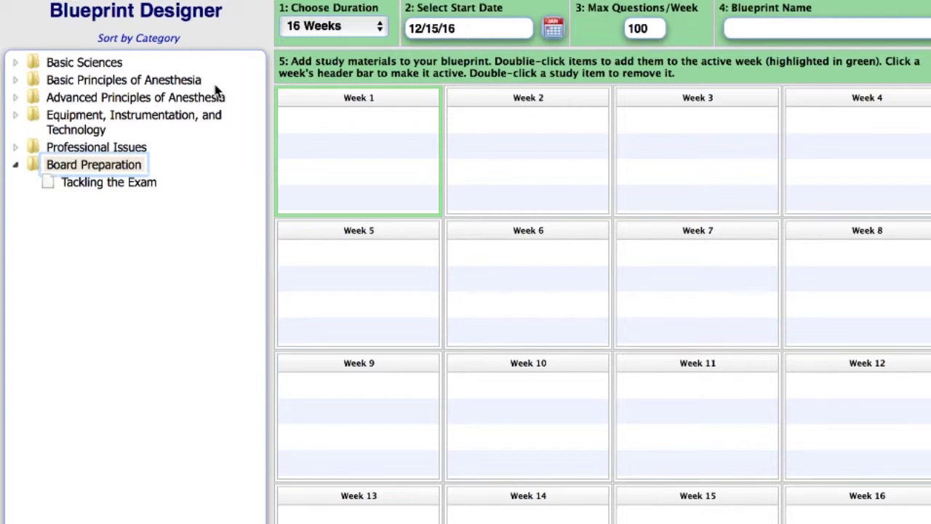
Step: Sort the study materials by category and look through the documents in the Cardiac folder
{"action": "left_click", "coordinate": [144, 40]}
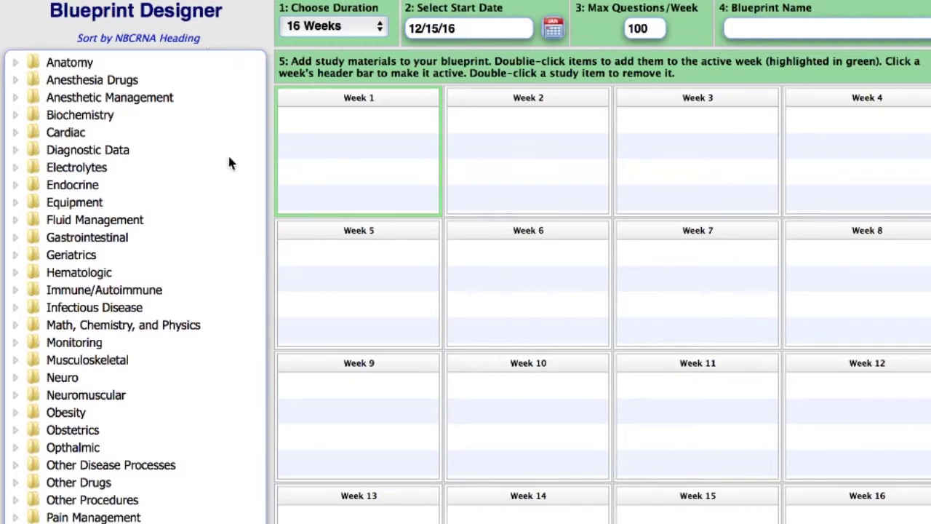
{"action": "left_click", "coordinate": [16, 135]}
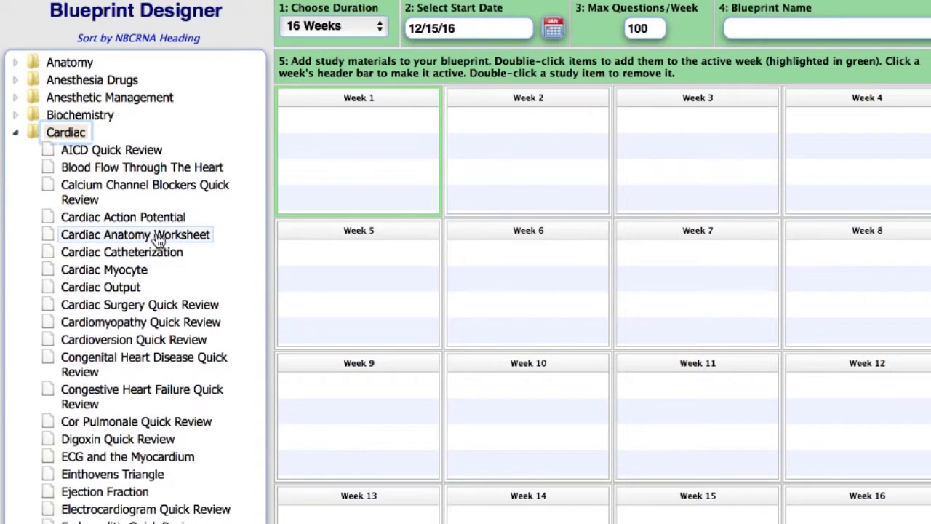
{"action": "scroll", "coordinate": [157, 240], "scroll_direction": "down", "scroll_amount": 15}
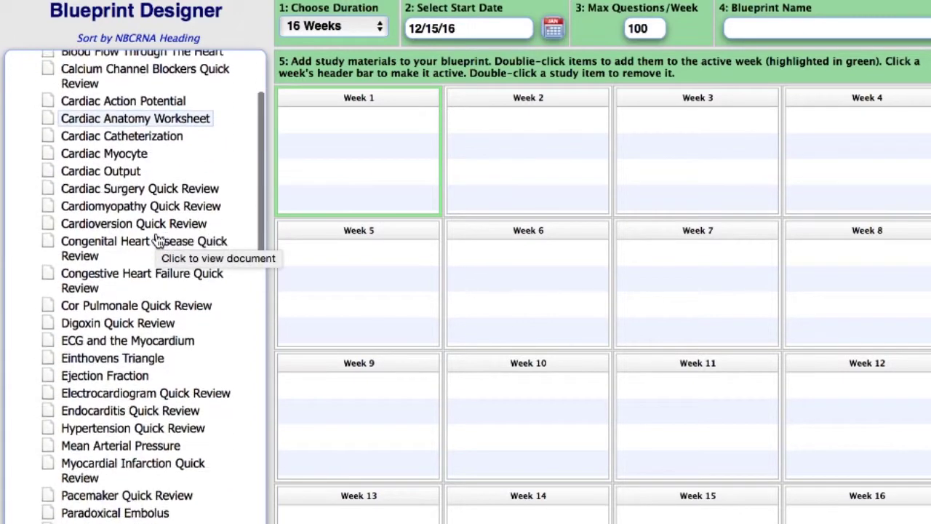
{"action": "scroll", "coordinate": [157, 239], "scroll_direction": "down", "scroll_amount": 3}
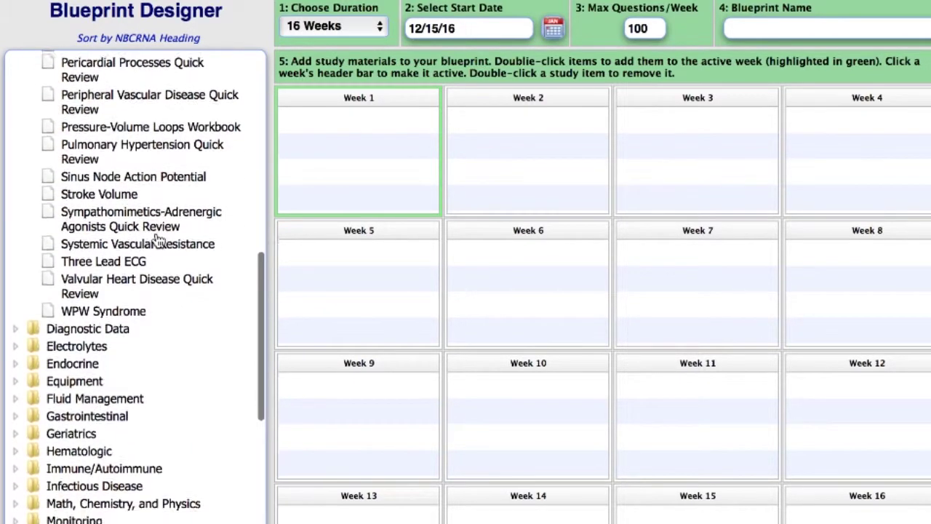
{"action": "scroll", "coordinate": [156, 240], "scroll_direction": "up", "scroll_amount": 10}
{"action": "left_click", "coordinate": [156, 231]}
{"action": "scroll", "coordinate": [158, 240], "scroll_direction": "up", "scroll_amount": 3}
{"action": "scroll", "coordinate": [158, 242], "scroll_direction": "up", "scroll_amount": 3}
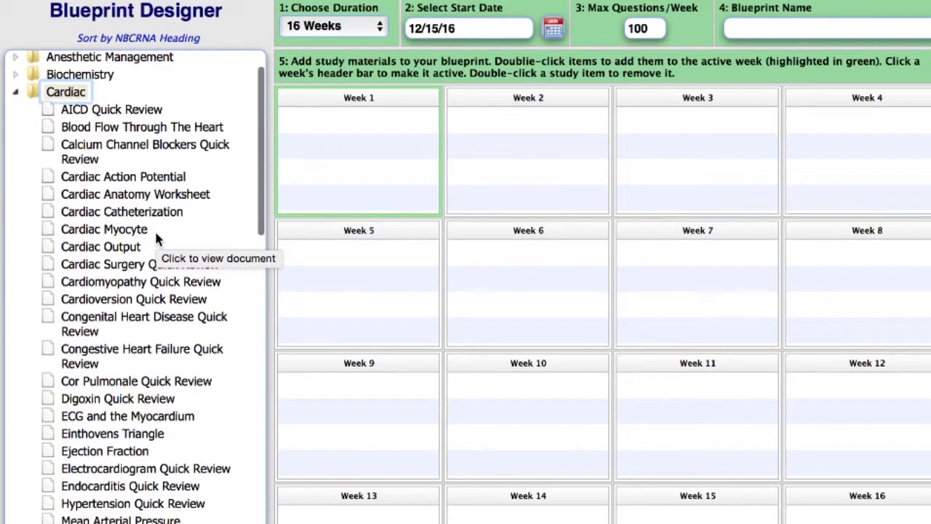
Step: Preview the Cardiac Catheterization document from the Cardiac folder and close the preview
{"action": "left_click", "coordinate": [117, 216]}
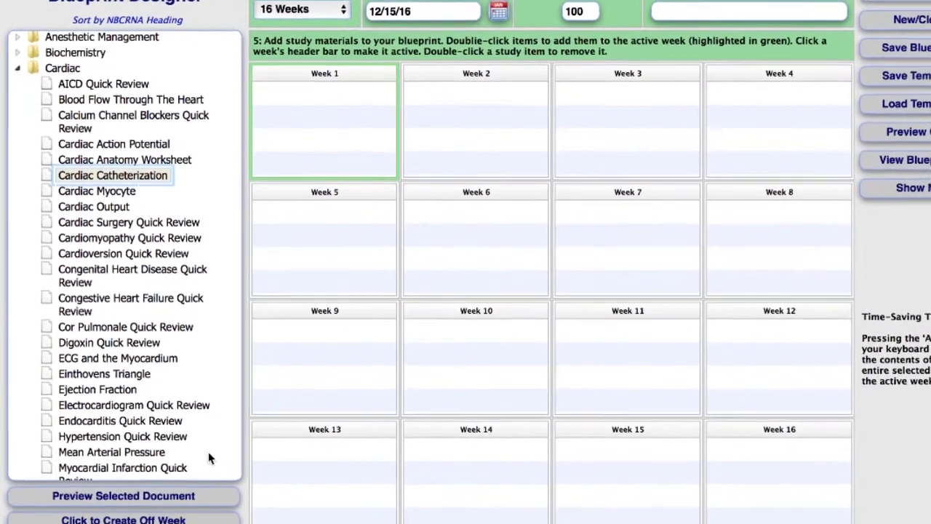
{"action": "left_click", "coordinate": [124, 495]}
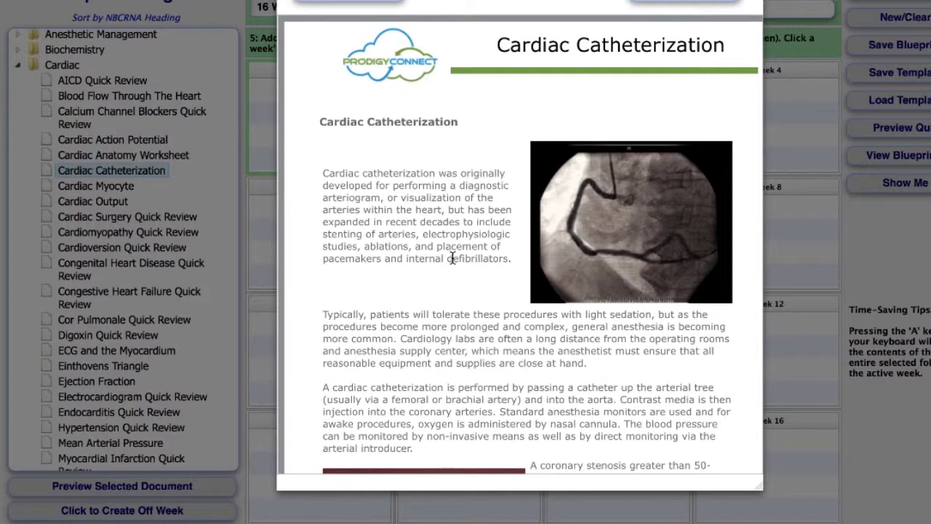
{"action": "left_click", "coordinate": [338, 1]}
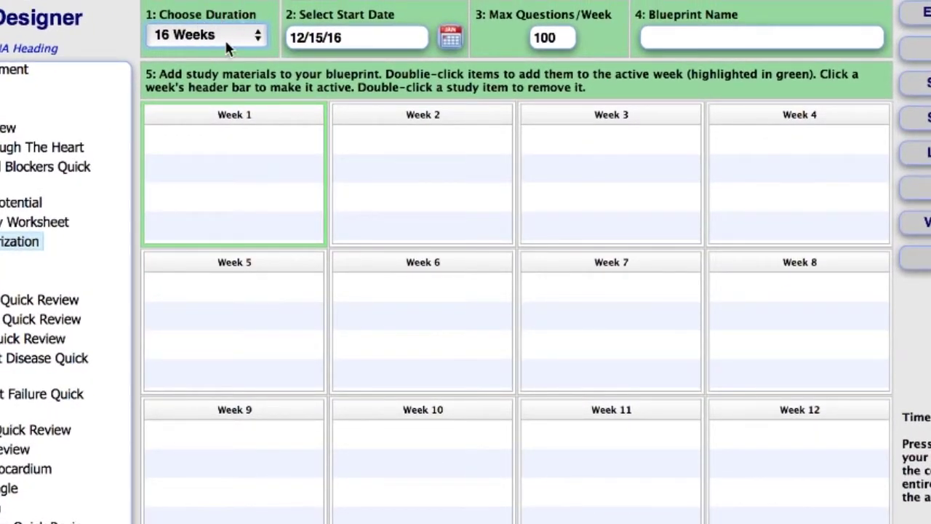
Step: Set the blueprint duration to 4 Weeks and its start date to 1/1/2017
{"action": "left_click", "coordinate": [216, 34]}
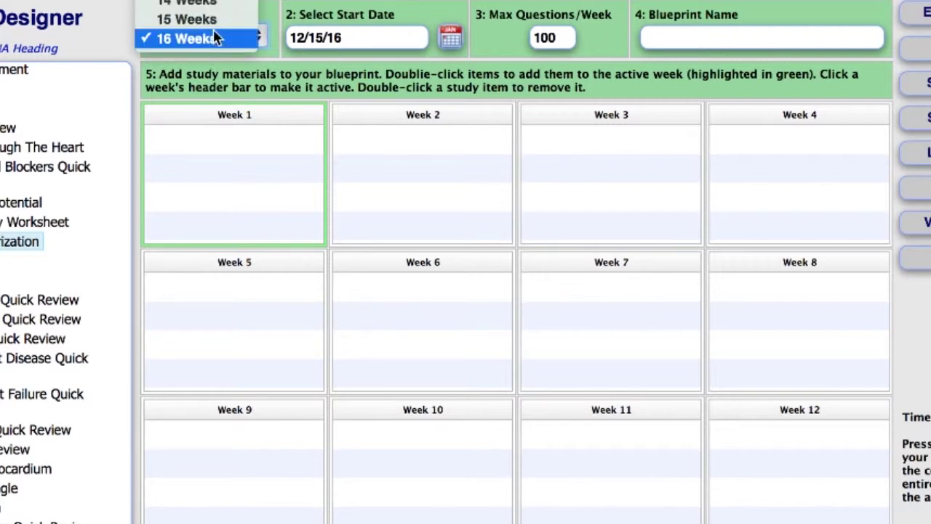
{"action": "left_click", "coordinate": [178, 44]}
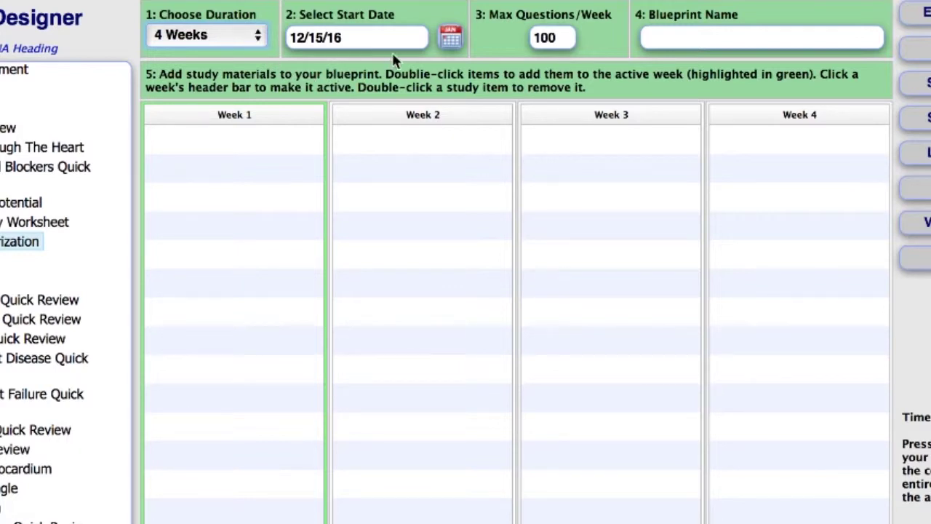
{"action": "left_click", "coordinate": [450, 39]}
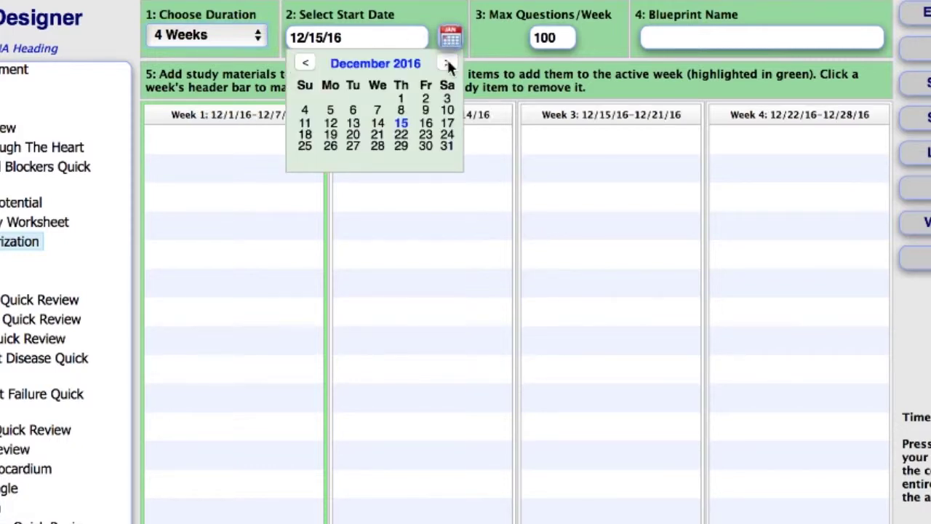
{"action": "left_click", "coordinate": [447, 62]}
{"action": "left_click", "coordinate": [305, 98]}
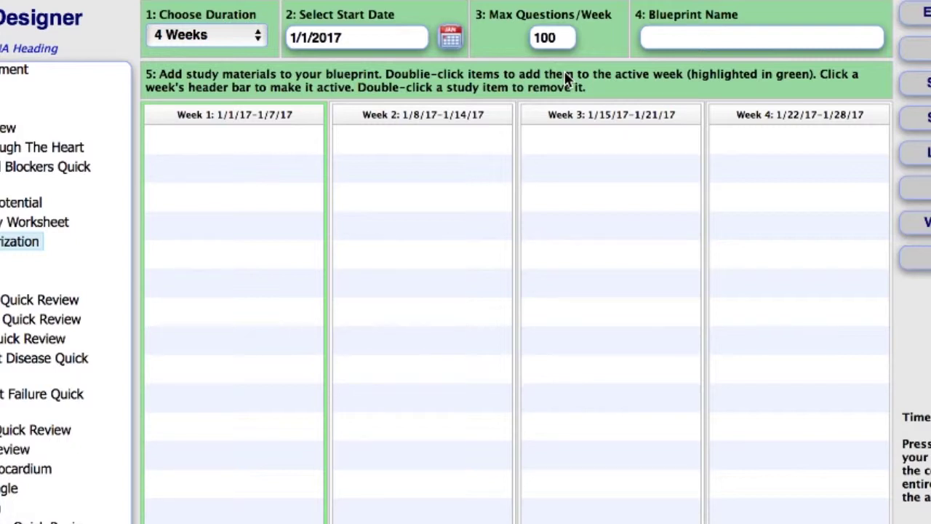
Step: Set the maximum number of questions per week to 50
{"action": "left_click", "coordinate": [553, 37]}
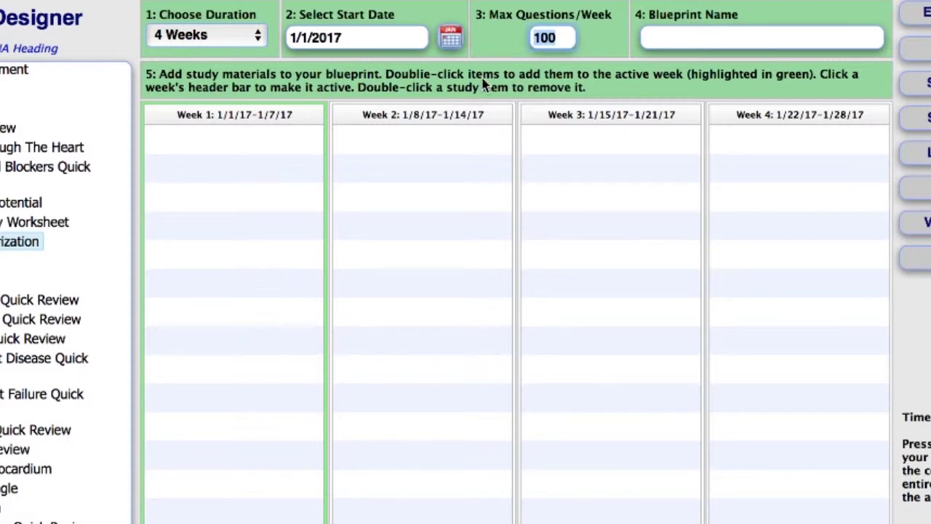
{"action": "key", "text": "BackSpace"}
{"action": "key", "text": "BackSpace"}
{"action": "key", "text": "BackSpace"}
{"action": "type", "text": "50"}
{"action": "left_click", "coordinate": [606, 44]}
Step: Name the blueprint "NUR 600 January Blueprint"
{"action": "left_click", "coordinate": [679, 41]}
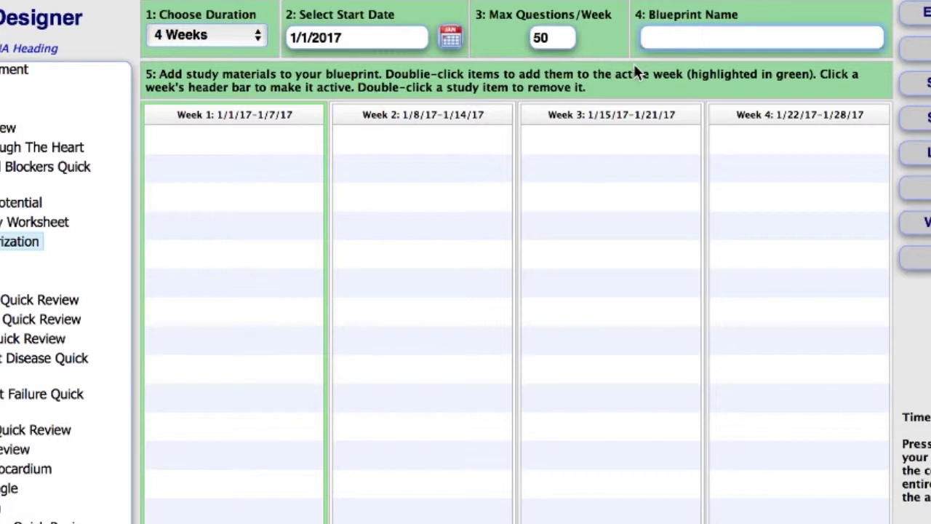
{"action": "type", "text": "NUR"}
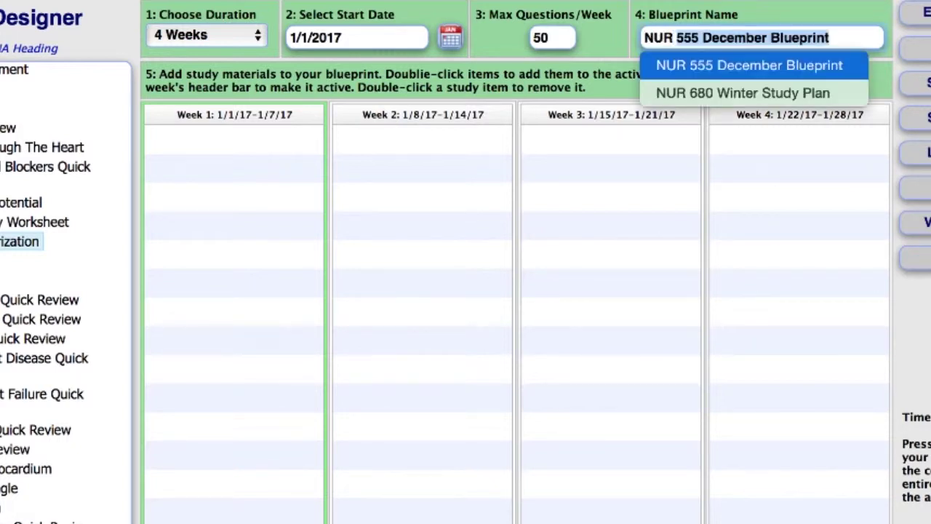
{"action": "type", "text": " 600 "}
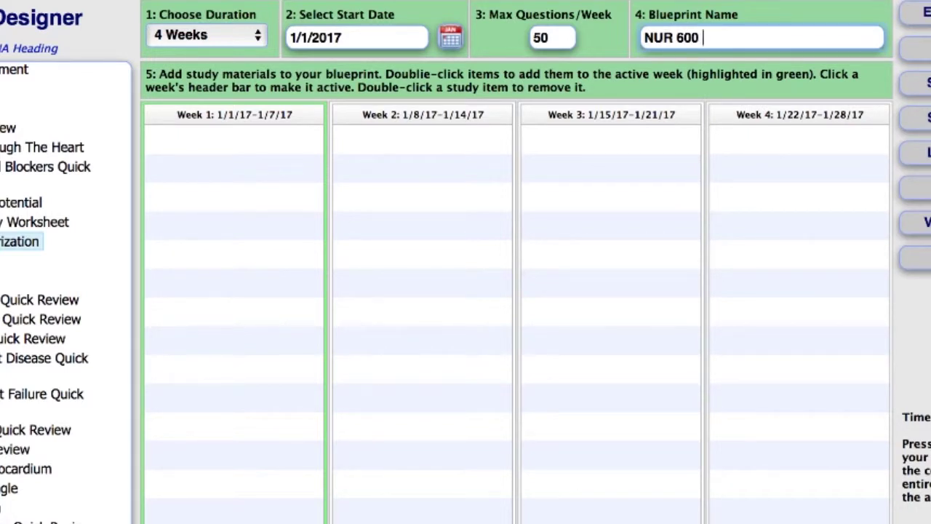
{"action": "type", "text": "January "}
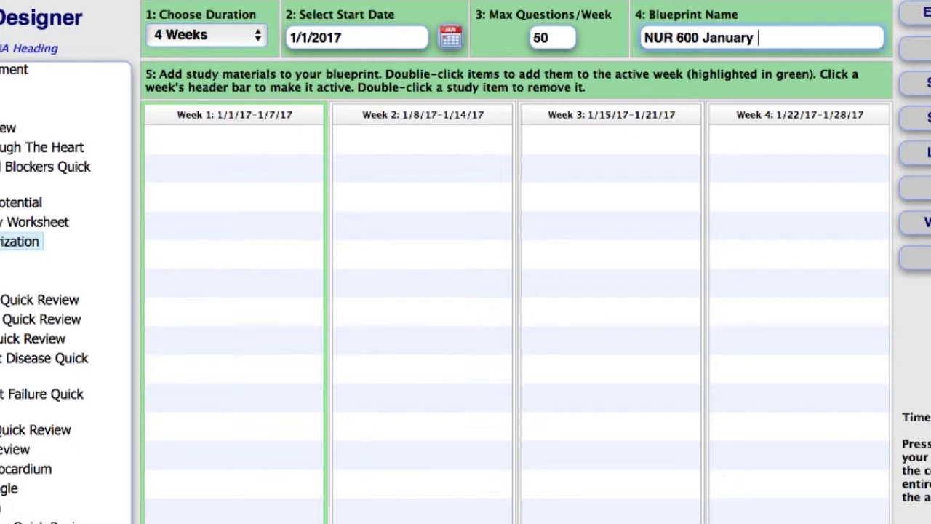
{"action": "type", "text": "Blueprint"}
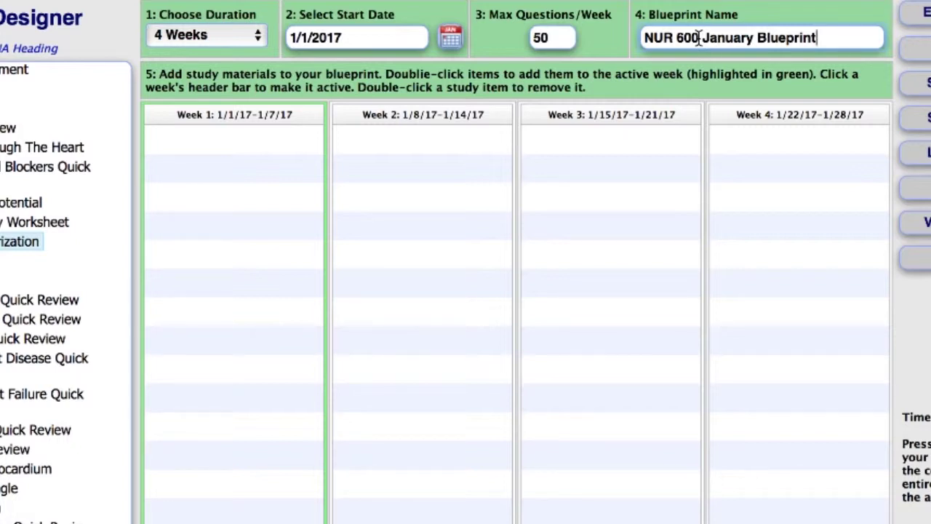
{"action": "left_click_drag", "start_coordinate": [698, 39], "coordinate": [607, 32]}
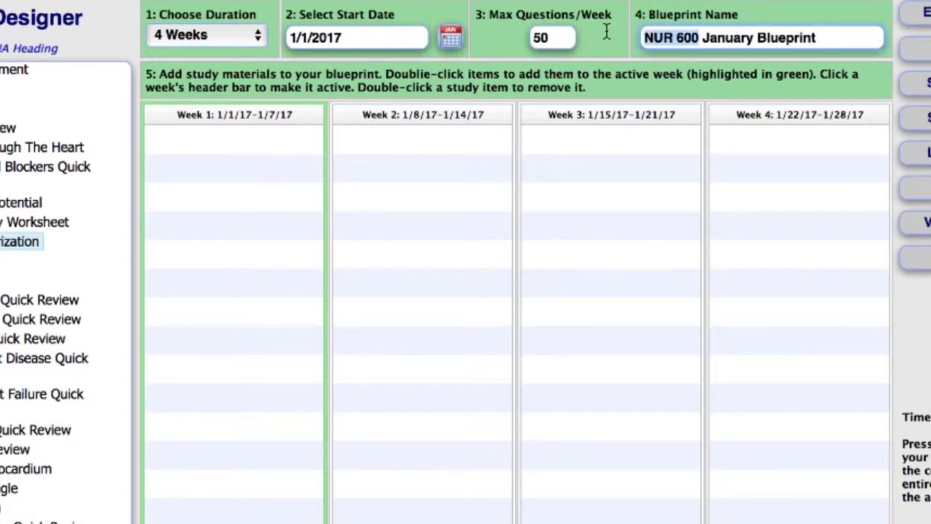
{"action": "key", "text": "Left"}
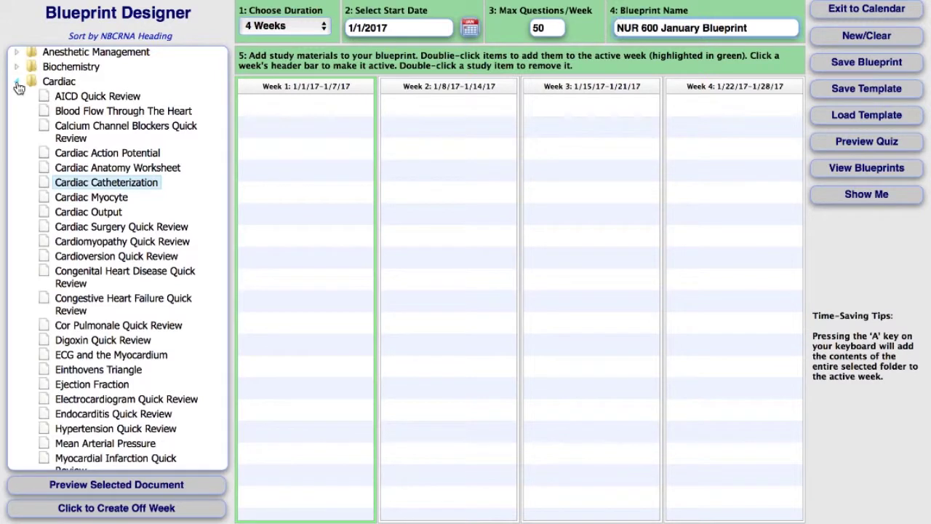
{"action": "left_click", "coordinate": [18, 83]}
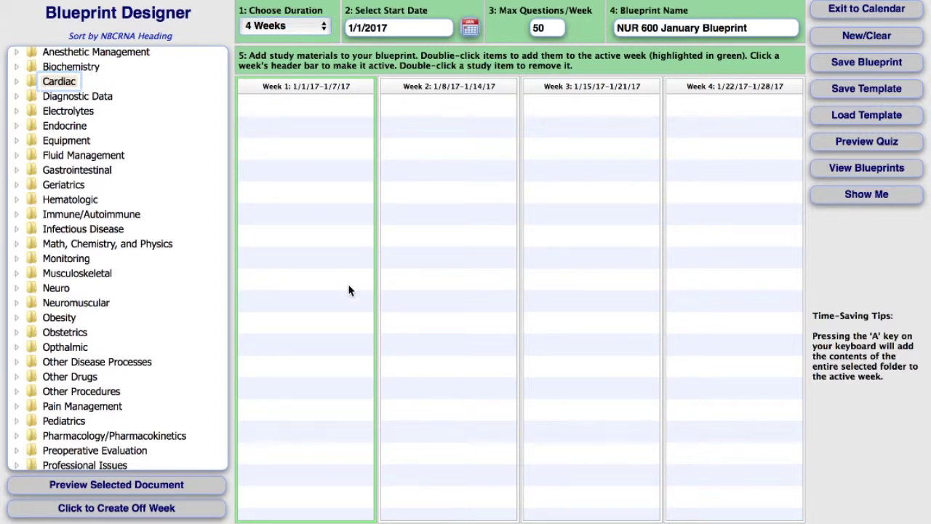
{"action": "left_click", "coordinate": [442, 88]}
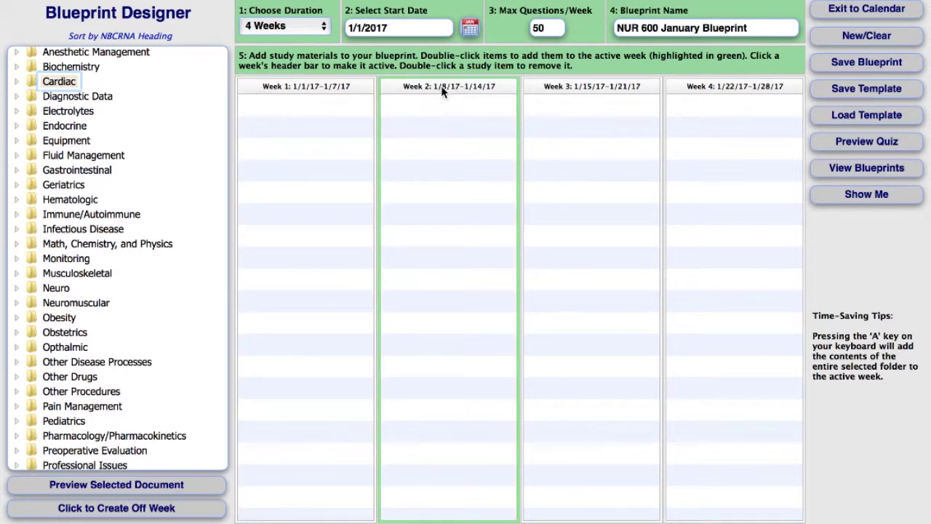
{"action": "left_click", "coordinate": [313, 87]}
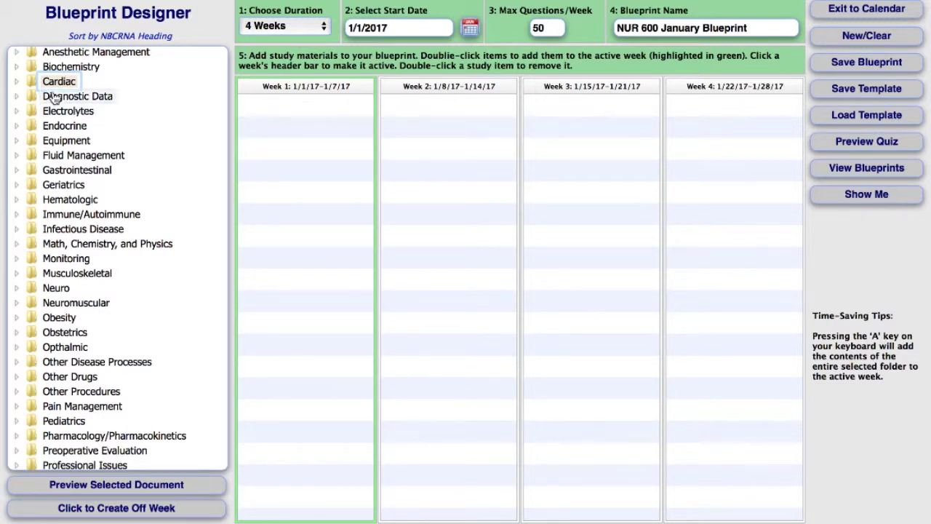
{"action": "left_click", "coordinate": [16, 82]}
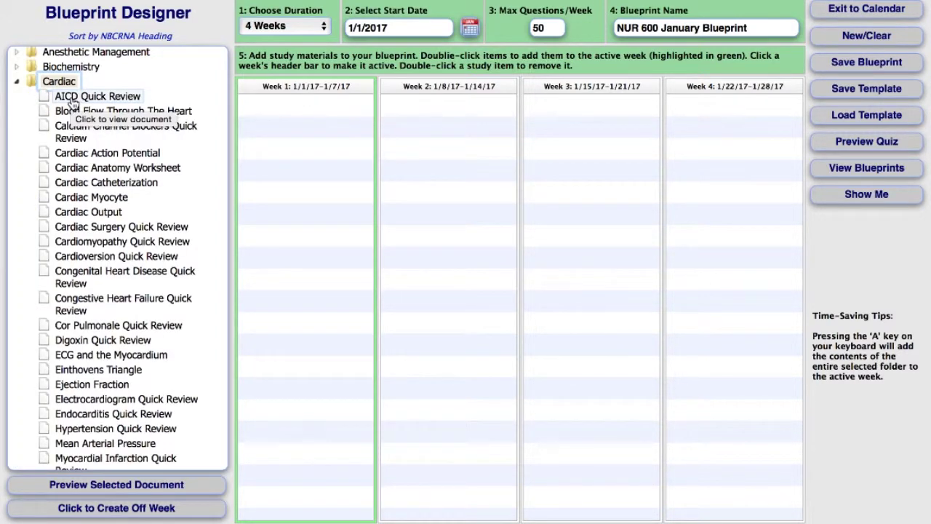
Step: Add AICD Quick Review, Blood Flow Through The Heart and Calcium Channel Blockers Quick Review from the Cardiac folder to Week 1
{"action": "double_click", "coordinate": [74, 97]}
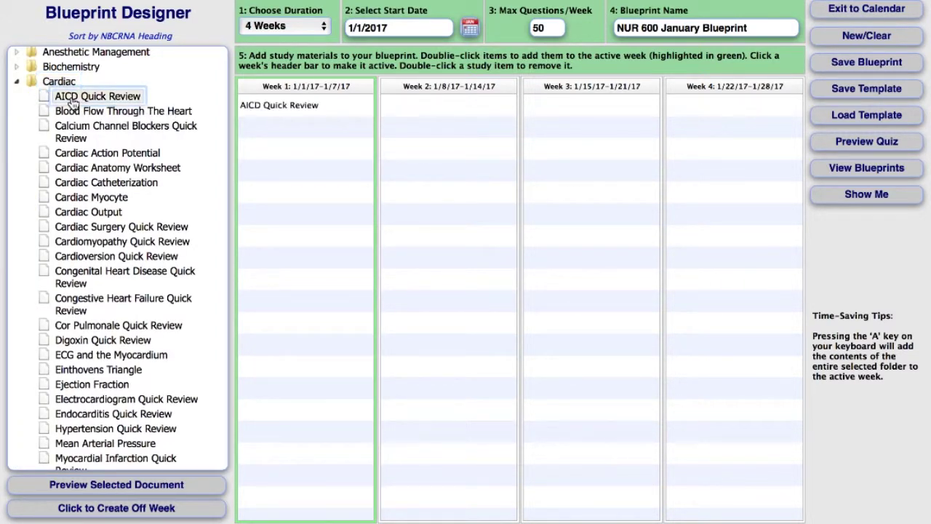
{"action": "double_click", "coordinate": [72, 115]}
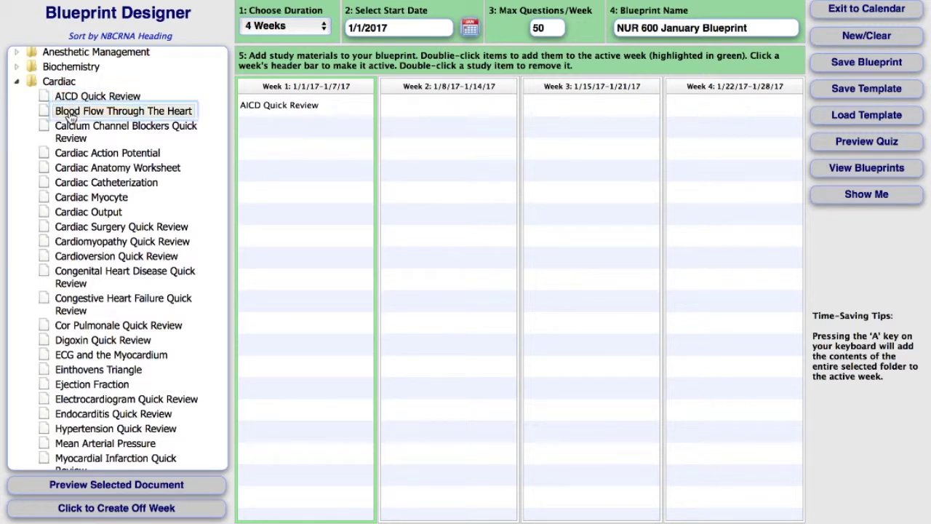
{"action": "double_click", "coordinate": [69, 131]}
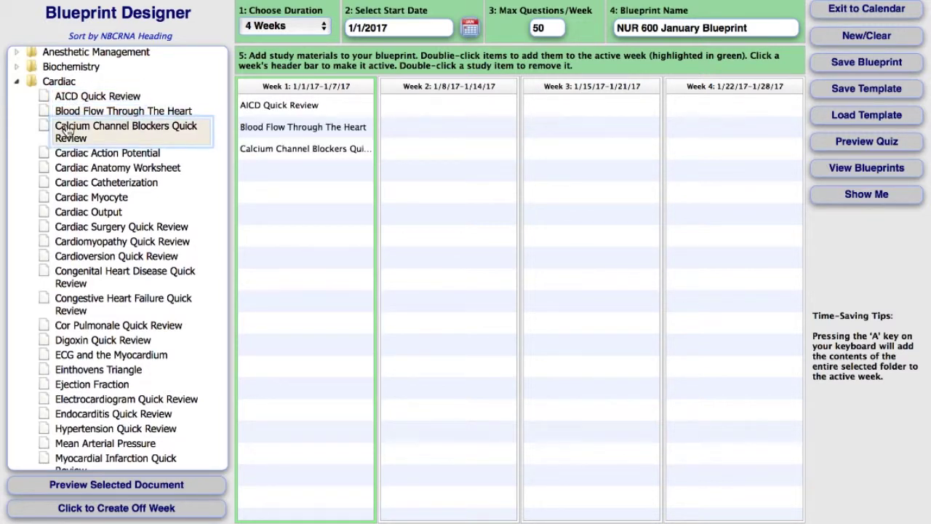
Step: Remove Calcium Channel Blockers Quick Review, Blood Flow Through The Heart and AICD Quick Review from Week 1
{"action": "double_click", "coordinate": [294, 150]}
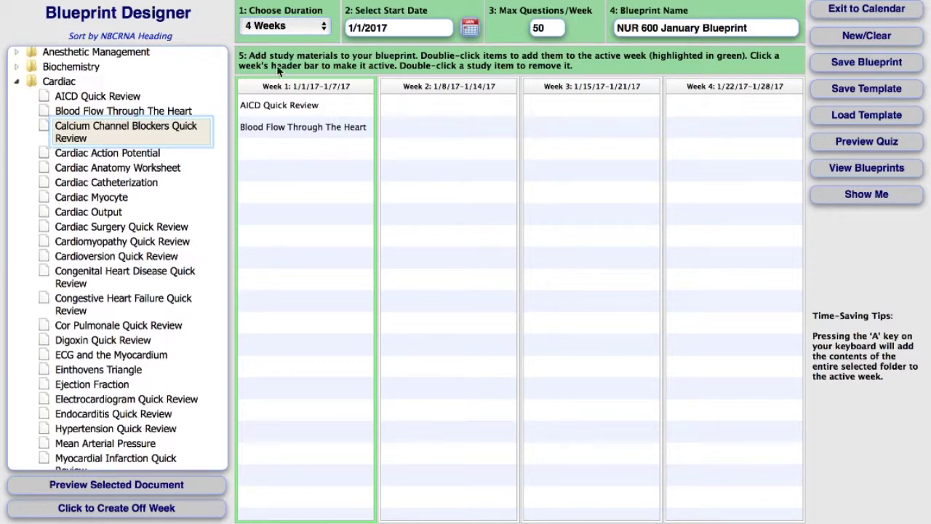
{"action": "double_click", "coordinate": [287, 128]}
{"action": "left_click", "coordinate": [273, 106]}
{"action": "double_click", "coordinate": [273, 106]}
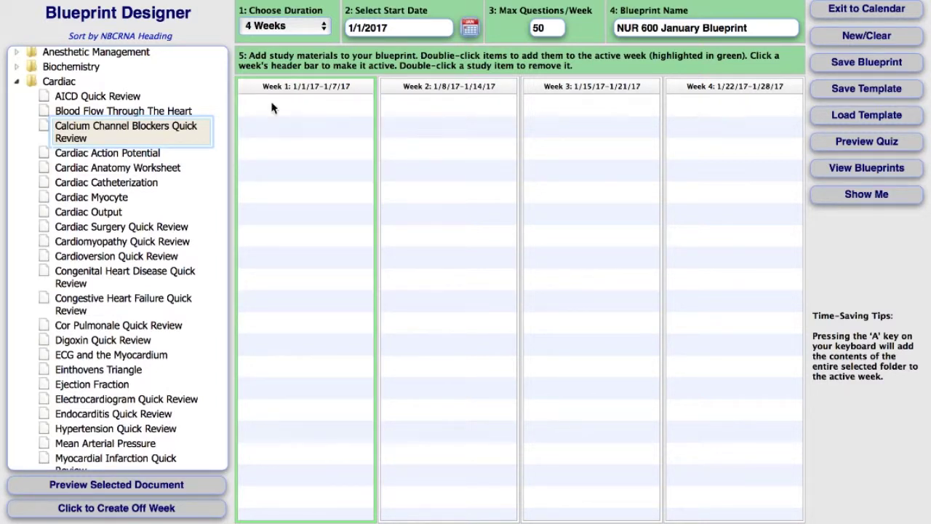
Step: Add the entire contents of the Cardiac folder to Week 1 and check the added materials
{"action": "double_click", "coordinate": [57, 84]}
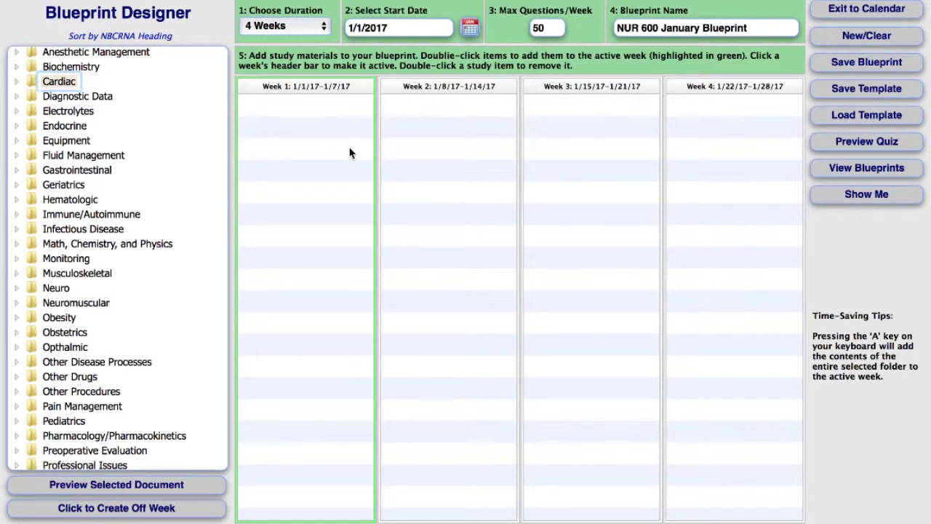
{"action": "key", "text": "a"}
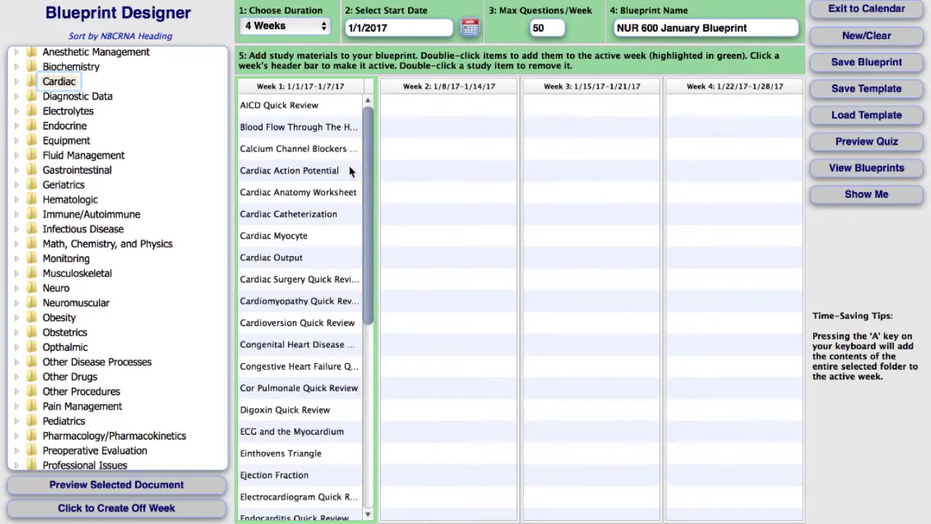
{"action": "scroll", "coordinate": [295, 234], "scroll_direction": "down", "scroll_amount": 5}
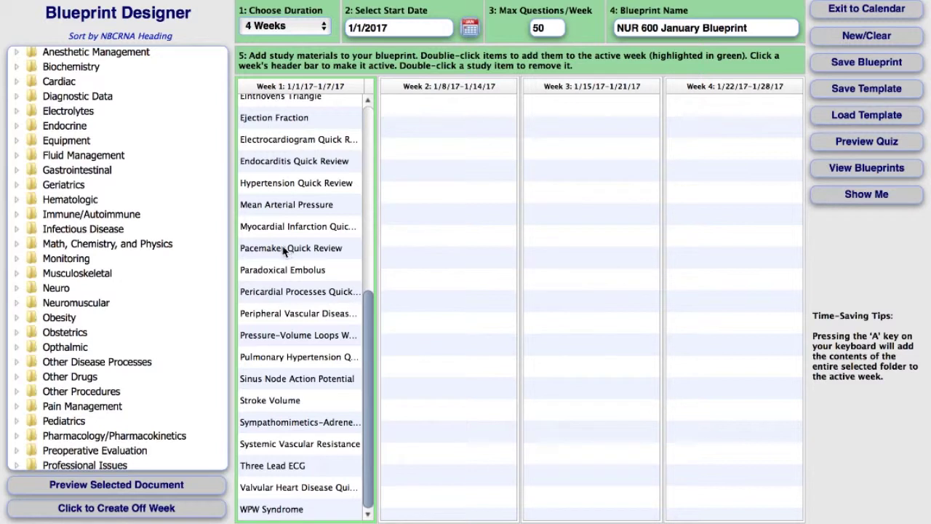
Step: Make Week 2 active and add the entire contents of the Respiratory folder to it
{"action": "left_click", "coordinate": [439, 91]}
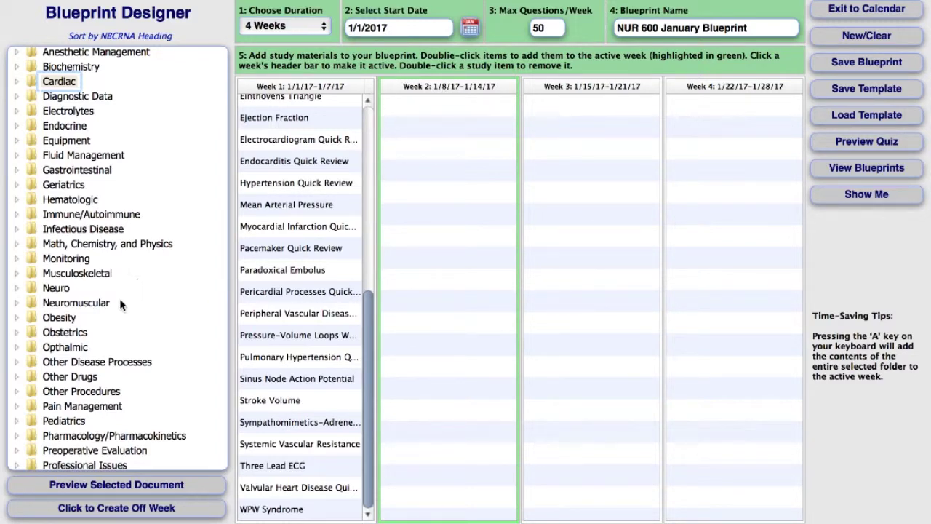
{"action": "scroll", "coordinate": [120, 299], "scroll_direction": "down", "scroll_amount": 5}
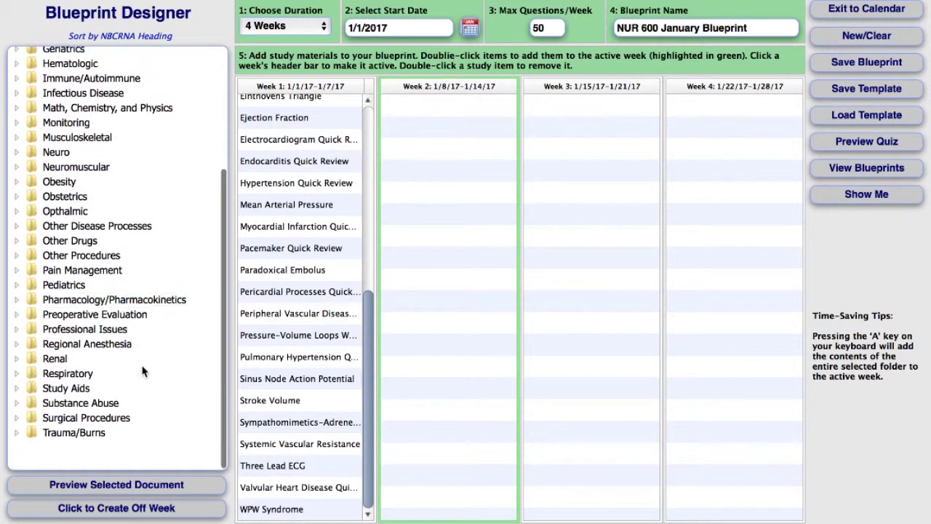
{"action": "left_click", "coordinate": [61, 377]}
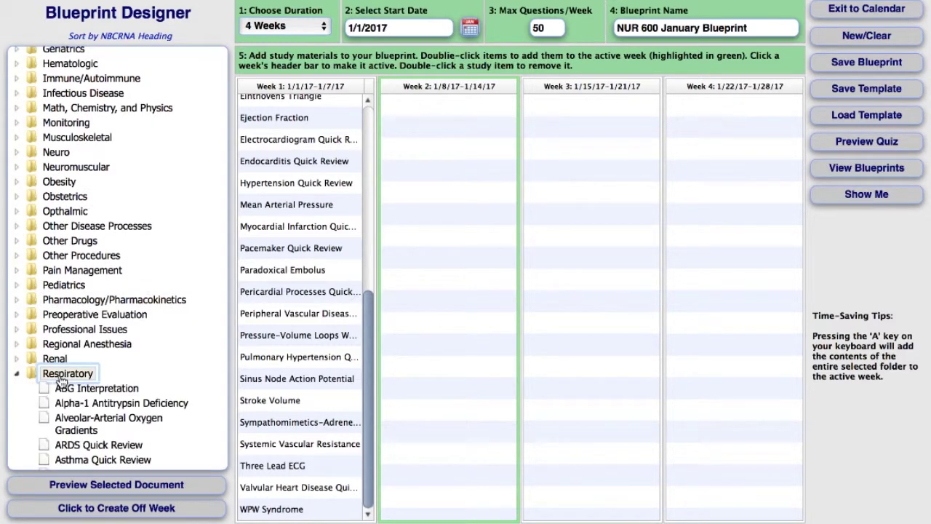
{"action": "key", "text": "a"}
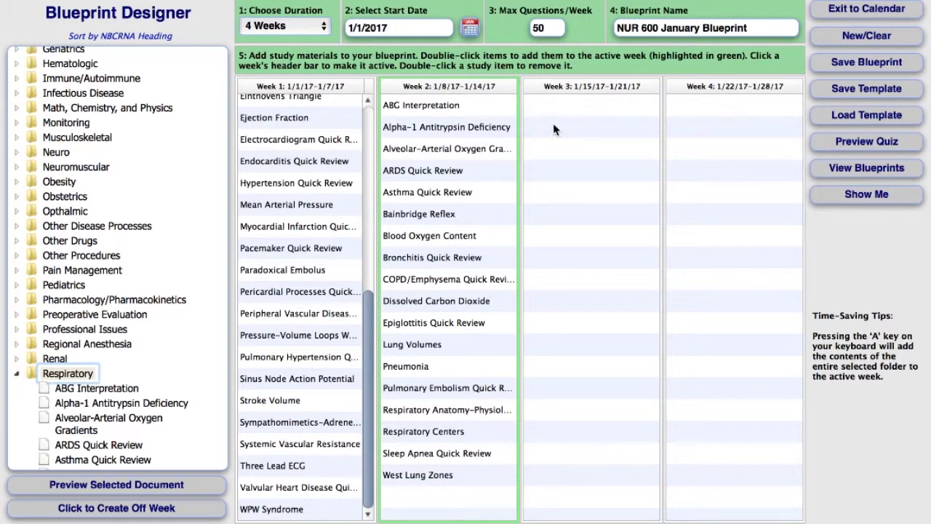
Step: Make Week 3 active and add the entire contents of the Neuro folder to it
{"action": "left_click", "coordinate": [593, 87]}
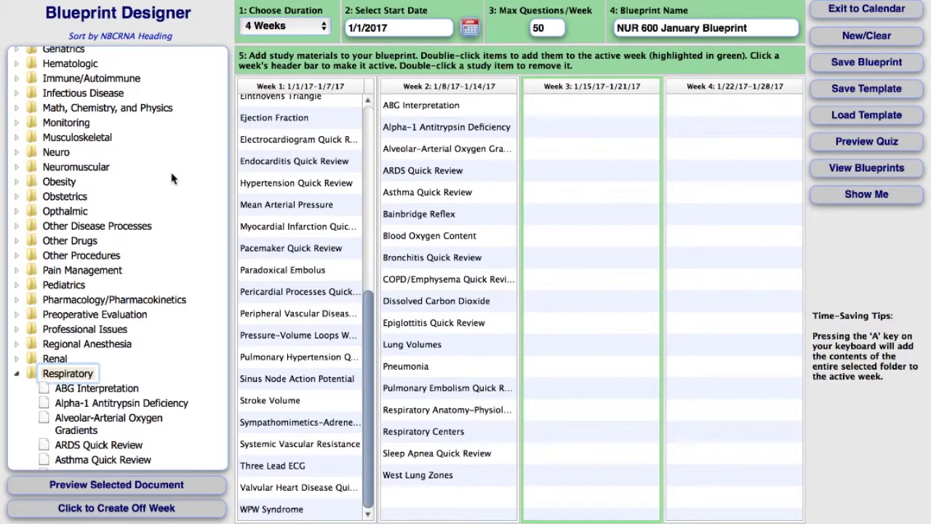
{"action": "double_click", "coordinate": [45, 154]}
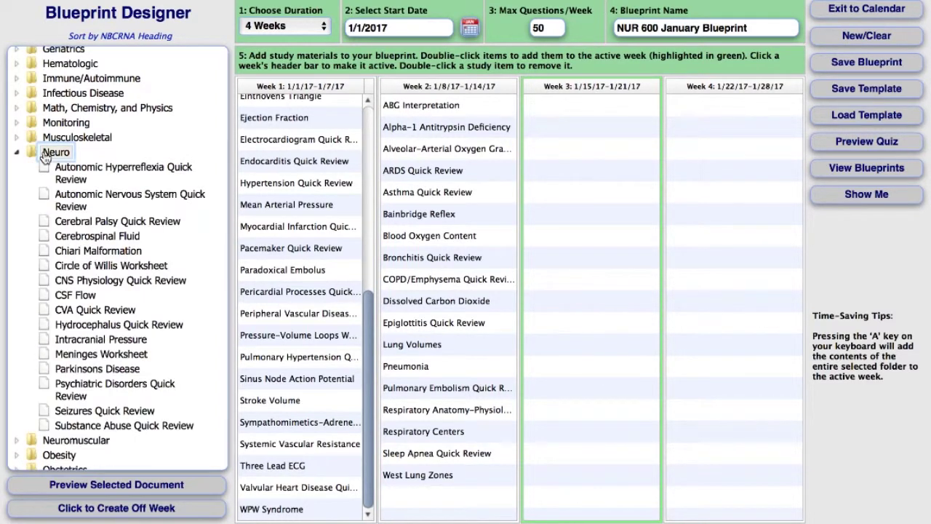
{"action": "key", "text": "a"}
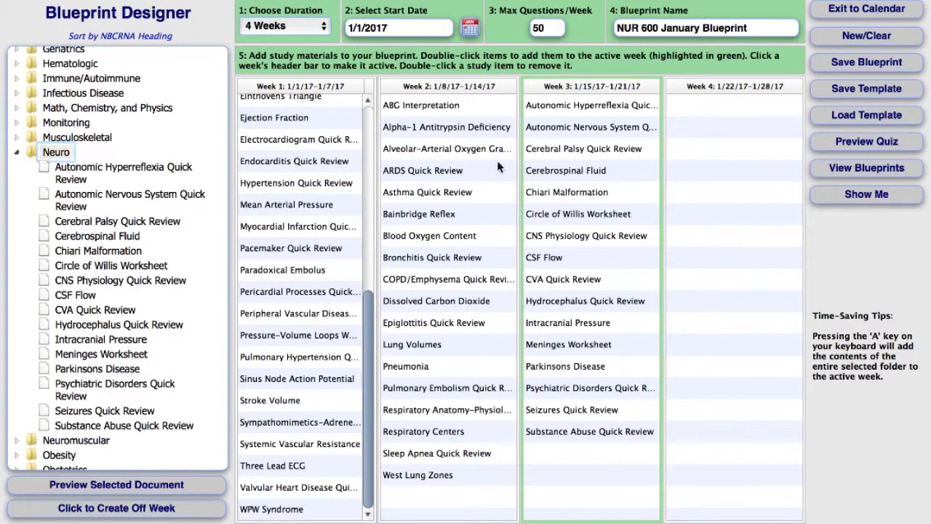
Step: Make Week 4 active and add the entire contents of the Obstetrics and Pediatrics folders to it
{"action": "left_click", "coordinate": [711, 87]}
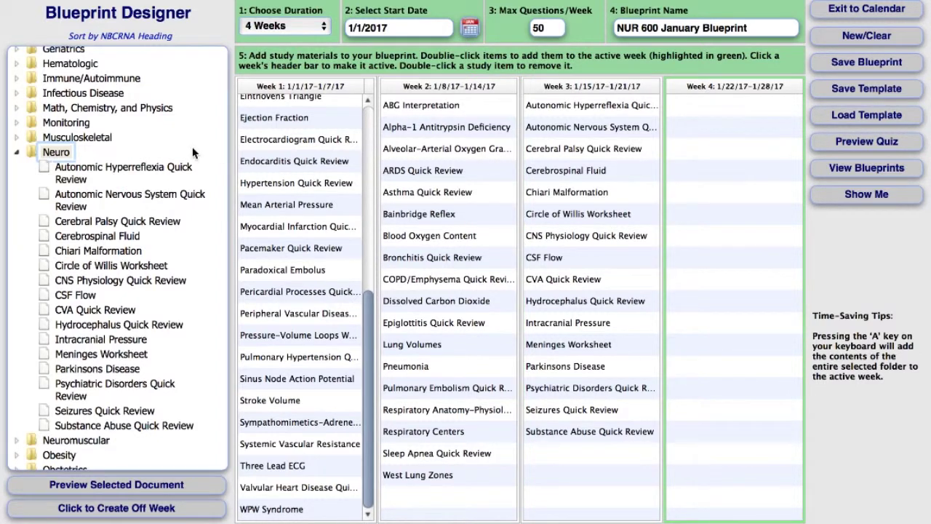
{"action": "left_click", "coordinate": [17, 153]}
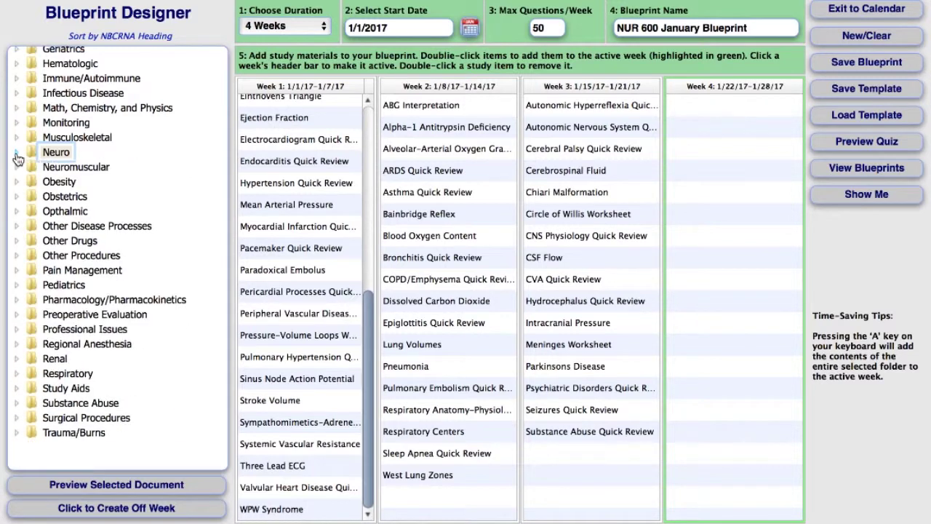
{"action": "double_click", "coordinate": [59, 200]}
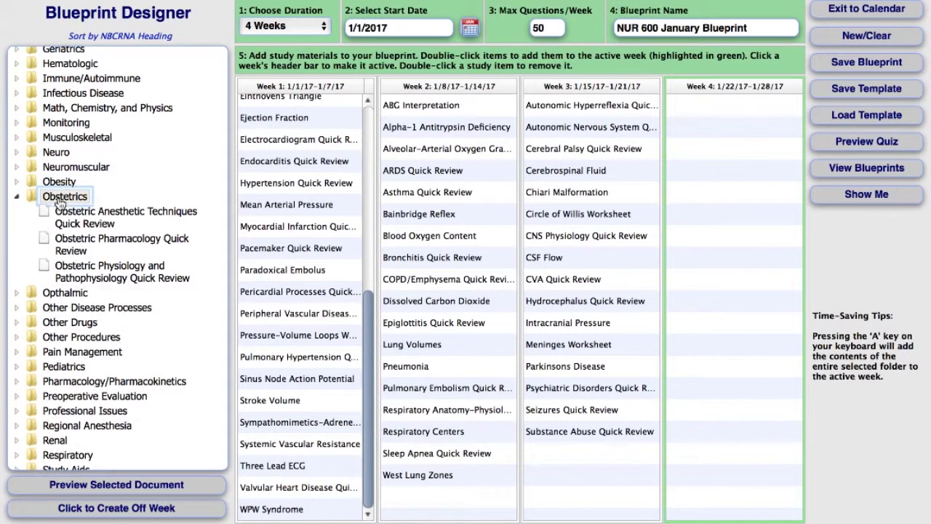
{"action": "key", "text": "a"}
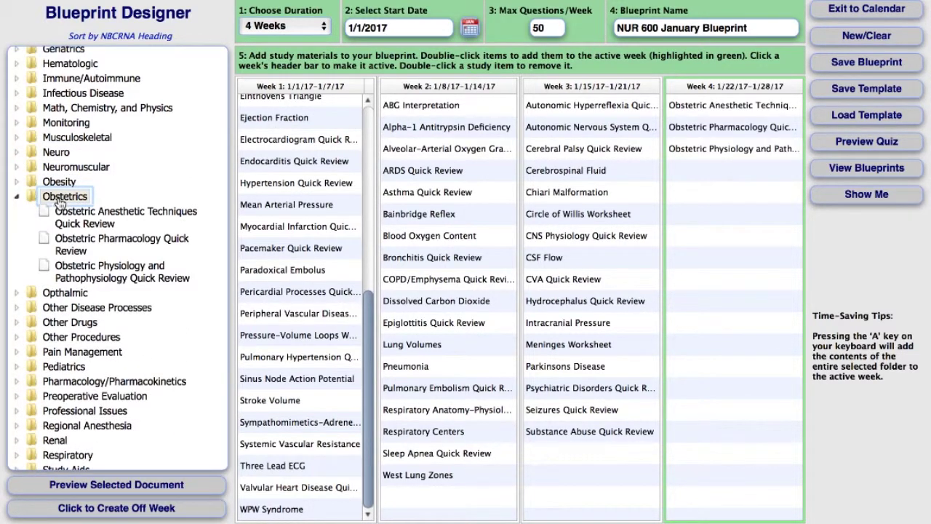
{"action": "double_click", "coordinate": [63, 366]}
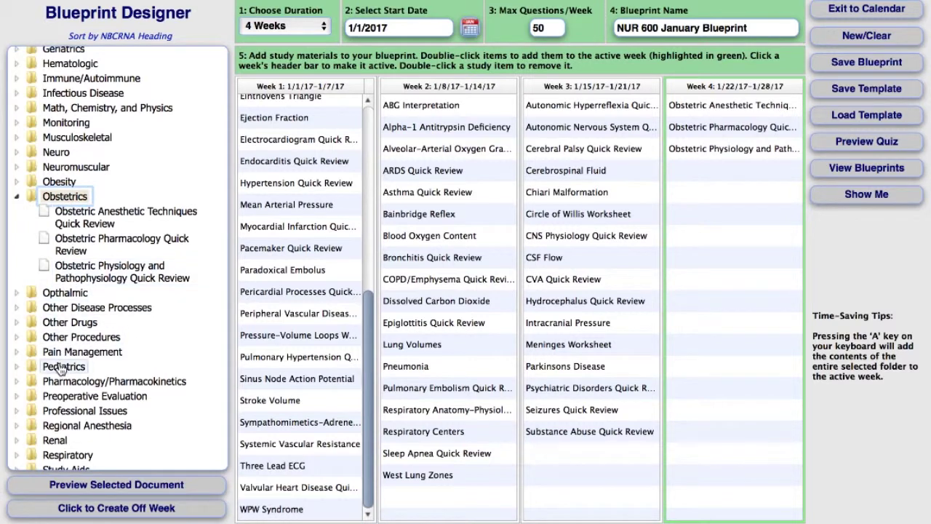
{"action": "key", "text": "a"}
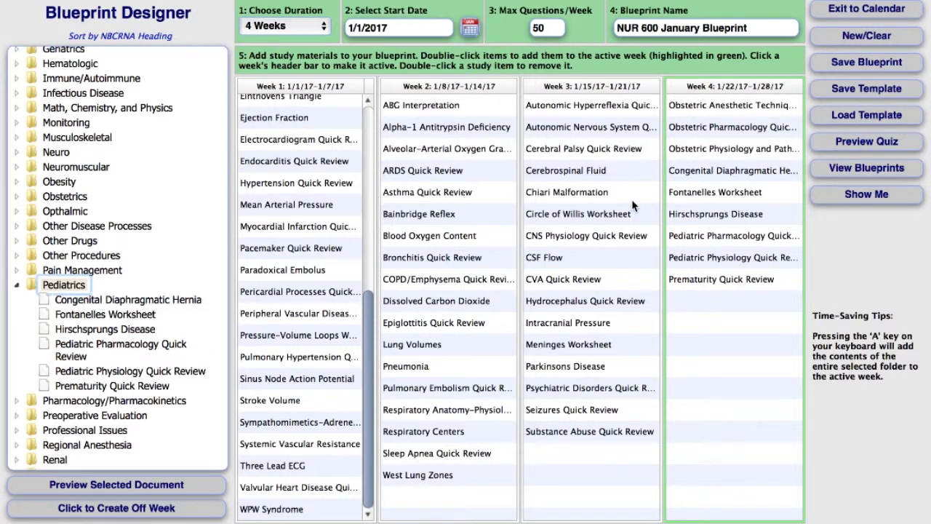
Step: Turn Week 3 into an off week, clearing its study assignments and quiz questions
{"action": "left_click", "coordinate": [568, 87]}
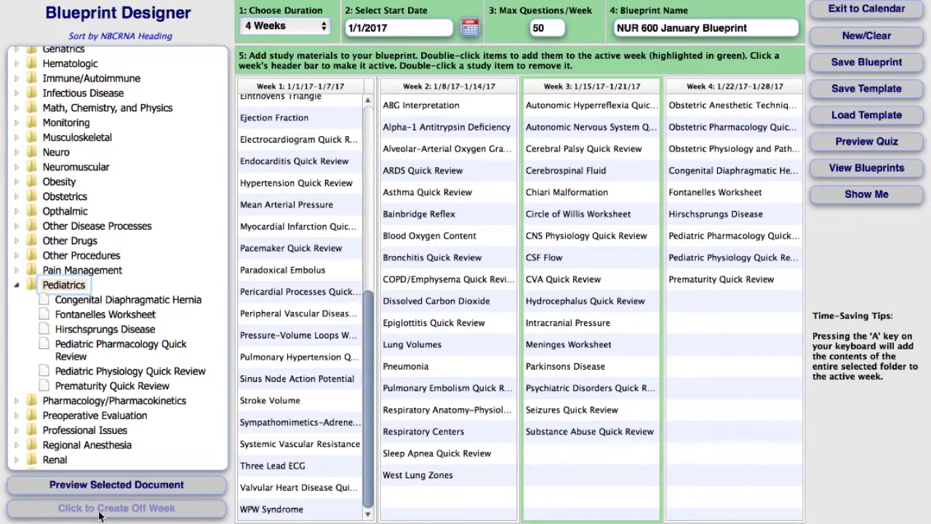
{"action": "left_click", "coordinate": [157, 514]}
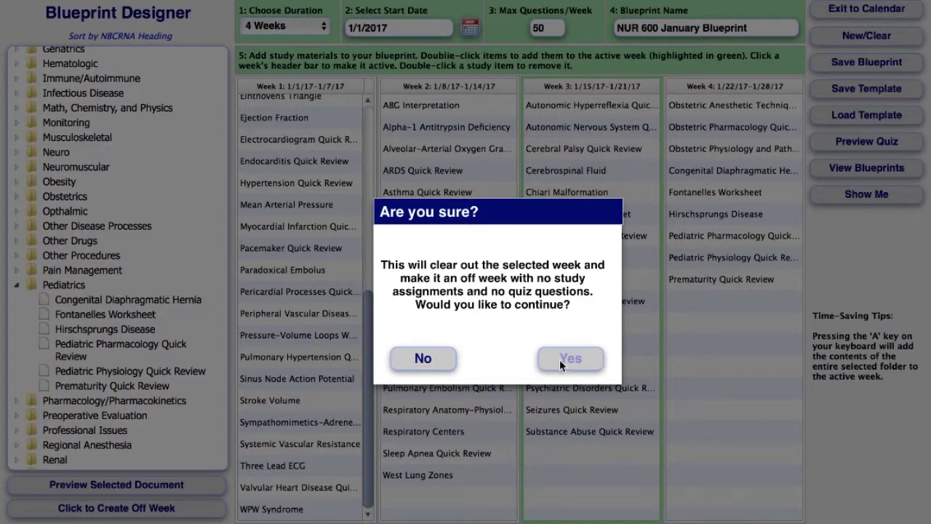
{"action": "left_click", "coordinate": [561, 360]}
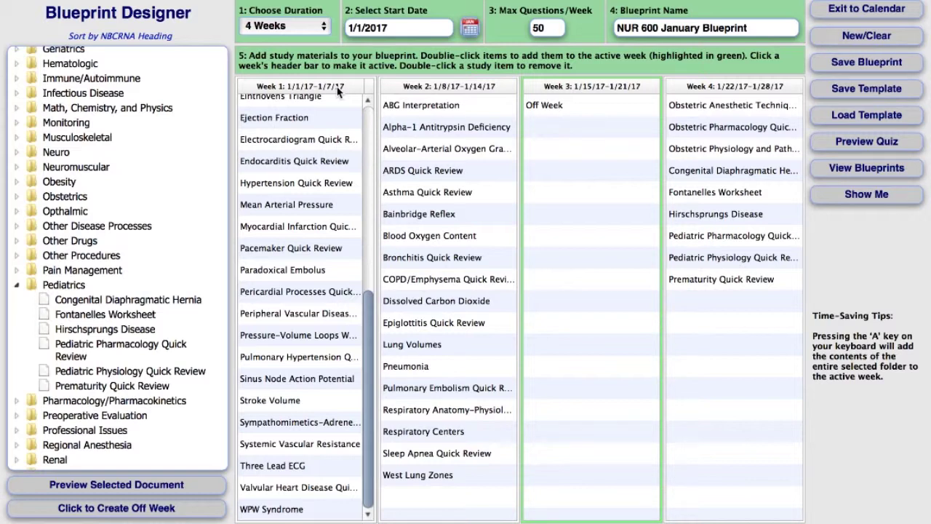
Step: Save the current week layout as a blueprint template named "NUR 600 January Template"
{"action": "left_click", "coordinate": [867, 93]}
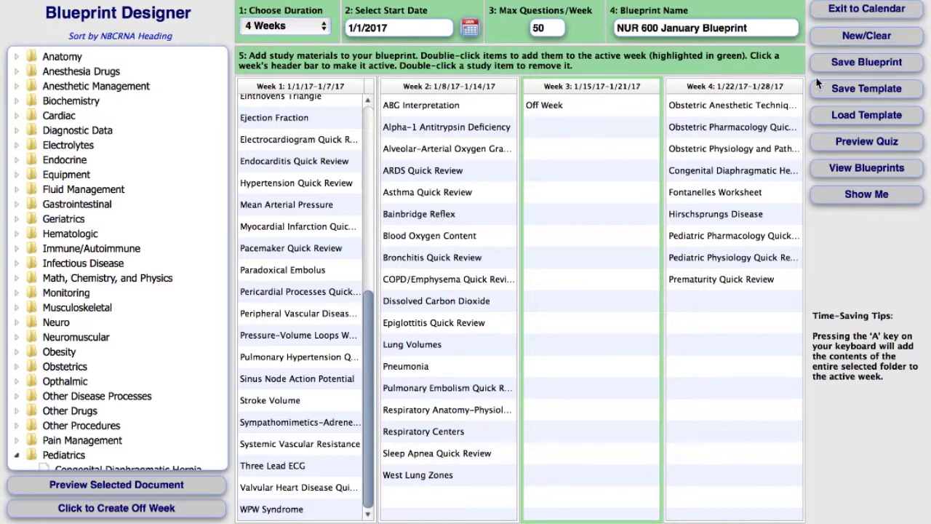
{"action": "left_click", "coordinate": [847, 90]}
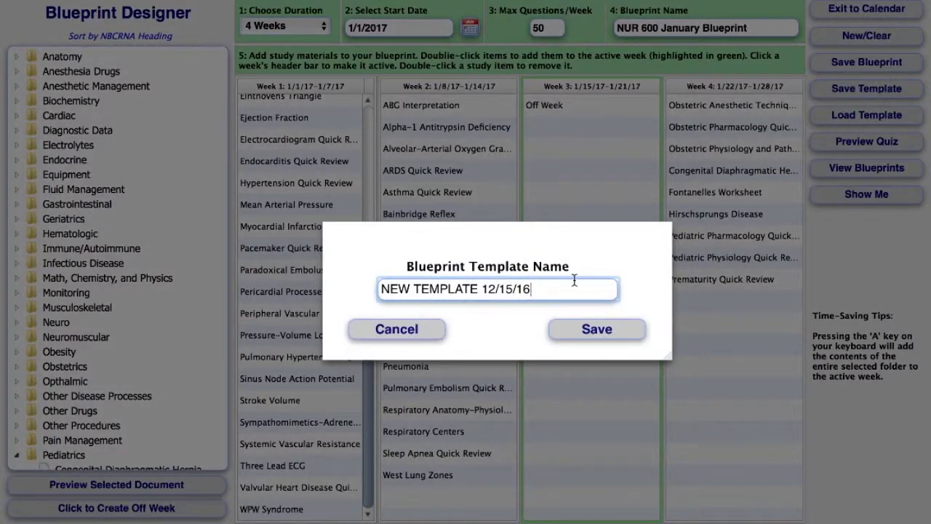
{"action": "key", "text": "BackSpace"}
{"action": "key", "text": "BackSpace"}
{"action": "key", "text": "BackSpace"}
{"action": "key", "text": "BackSpace"}
{"action": "key", "text": "BackSpace"}
{"action": "key", "text": "BackSpace"}
{"action": "key", "text": "BackSpace"}
{"action": "key", "text": "BackSpace"}
{"action": "key", "text": "BackSpace"}
{"action": "key", "text": "BackSpace"}
{"action": "key", "text": "BackSpace"}
{"action": "key", "text": "BackSpace"}
{"action": "key", "text": "BackSpace"}
{"action": "key", "text": "BackSpace"}
{"action": "key", "text": "BackSpace"}
{"action": "key", "text": "BackSpace"}
{"action": "key", "text": "BackSpace"}
{"action": "key", "text": "BackSpace"}
{"action": "key", "text": "BackSpace"}
{"action": "key", "text": "BackSpace"}
{"action": "key", "text": "BackSpace"}
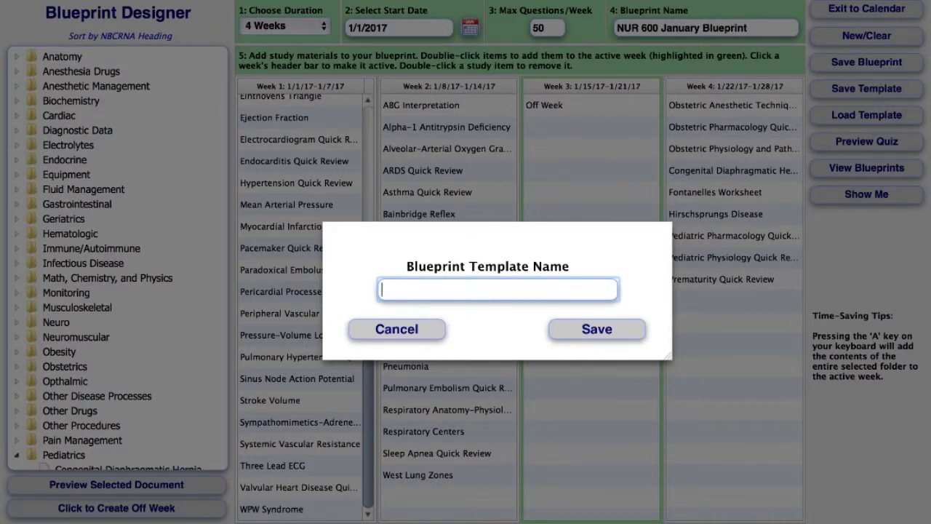
{"action": "type", "text": "NUR 600 January"}
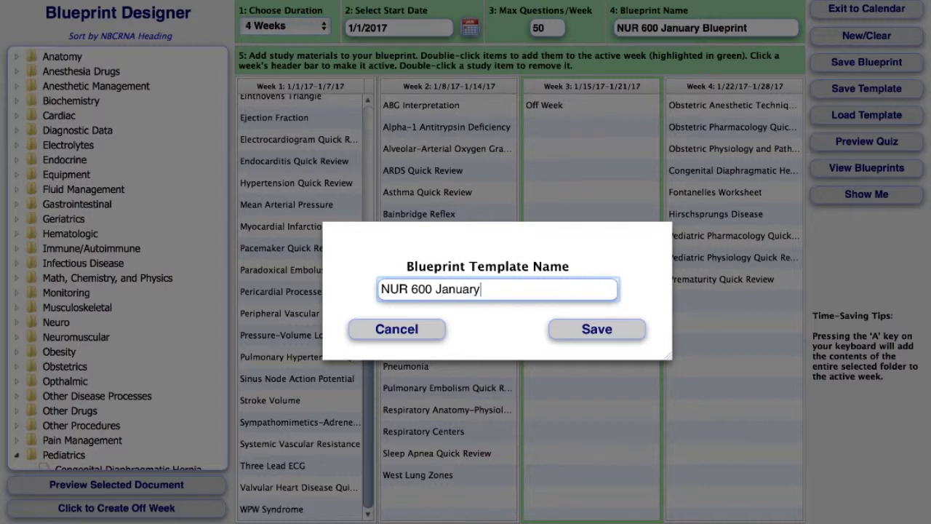
{"action": "type", "text": " Template"}
{"action": "left_click", "coordinate": [610, 328]}
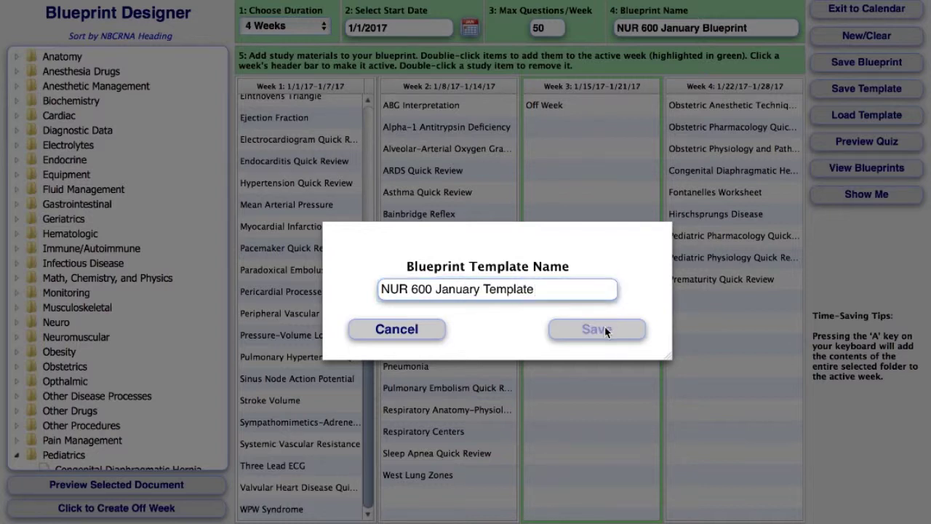
{"action": "left_click", "coordinate": [519, 359]}
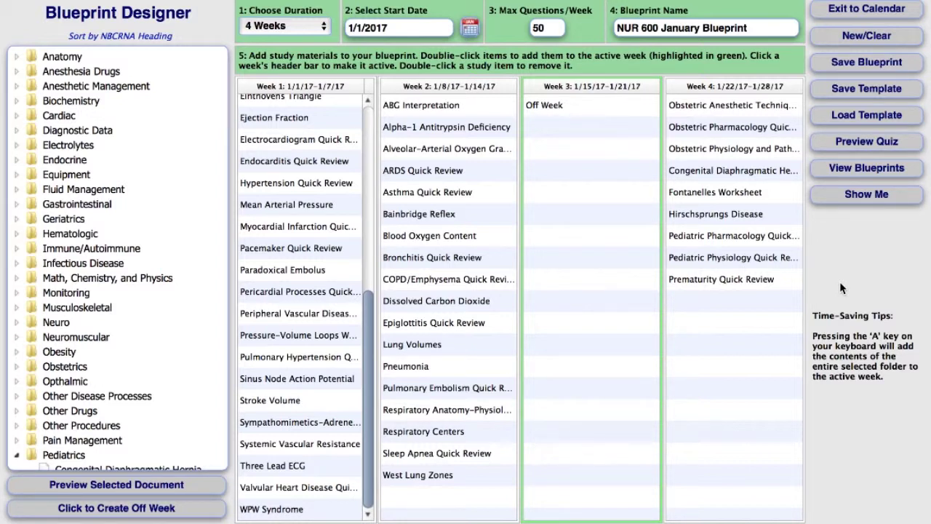
Step: Save the NUR 600 January Blueprint and return to the faculty calendar
{"action": "left_click", "coordinate": [858, 66]}
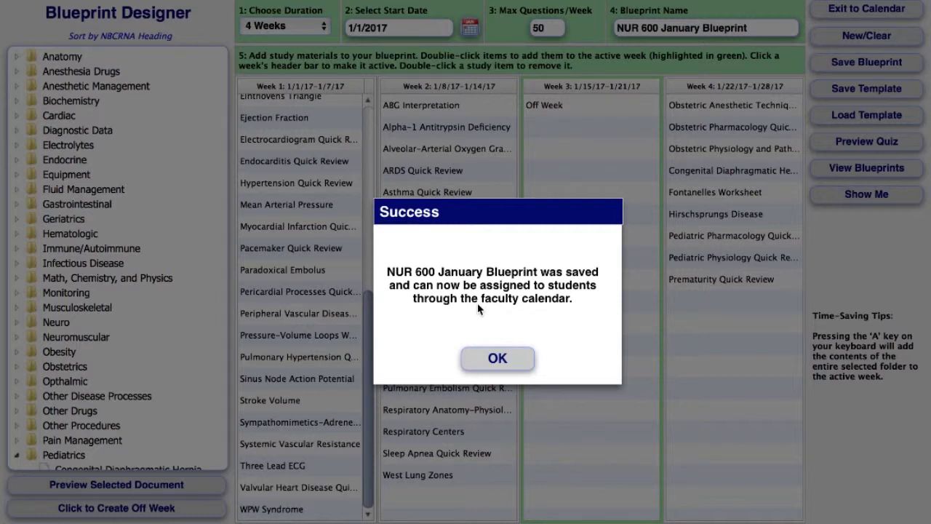
{"action": "left_click", "coordinate": [497, 359]}
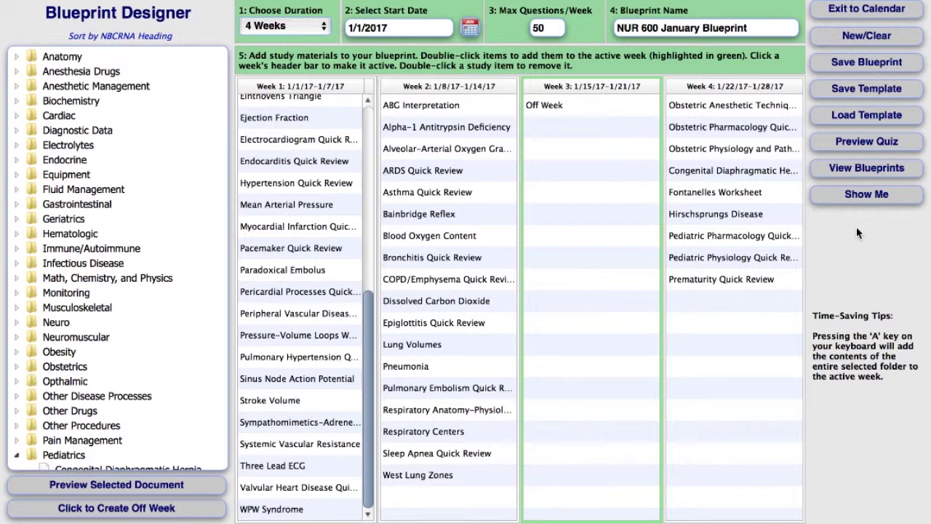
{"action": "left_click", "coordinate": [867, 10]}
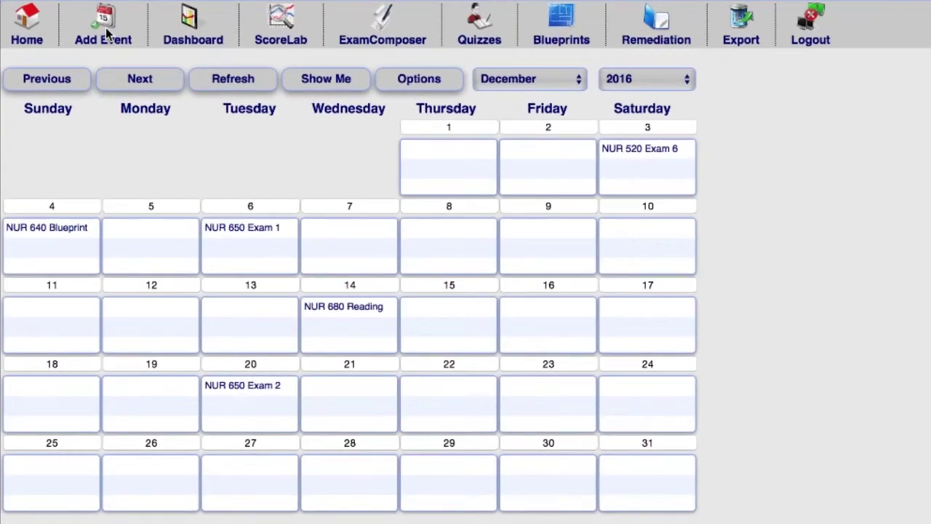
Step: Read the help description of blueprint events and start a new calendar event for assigning a blueprint
{"action": "left_click", "coordinate": [107, 33]}
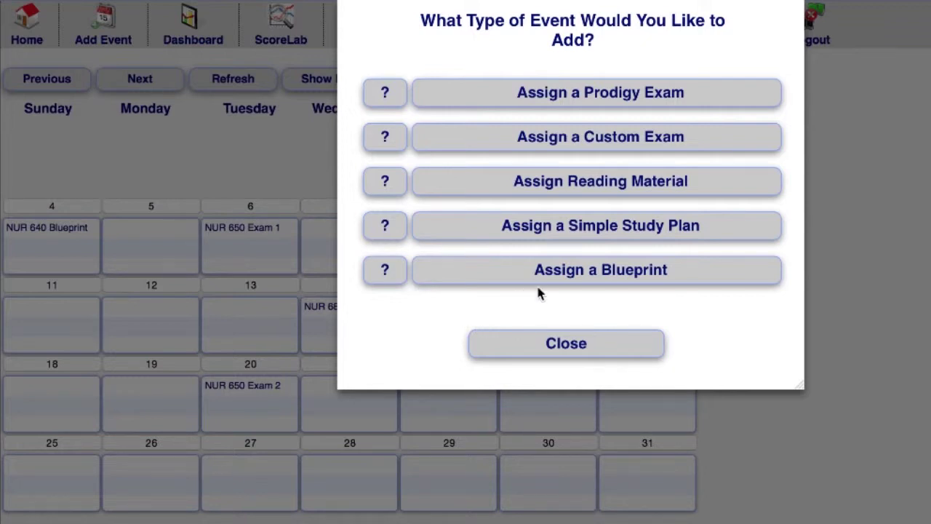
{"action": "left_click", "coordinate": [570, 281]}
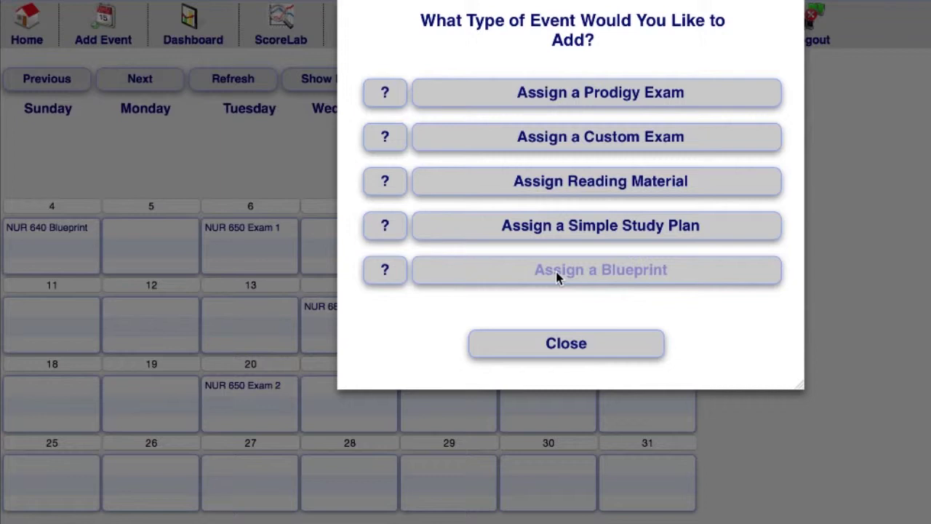
{"action": "left_click", "coordinate": [387, 271]}
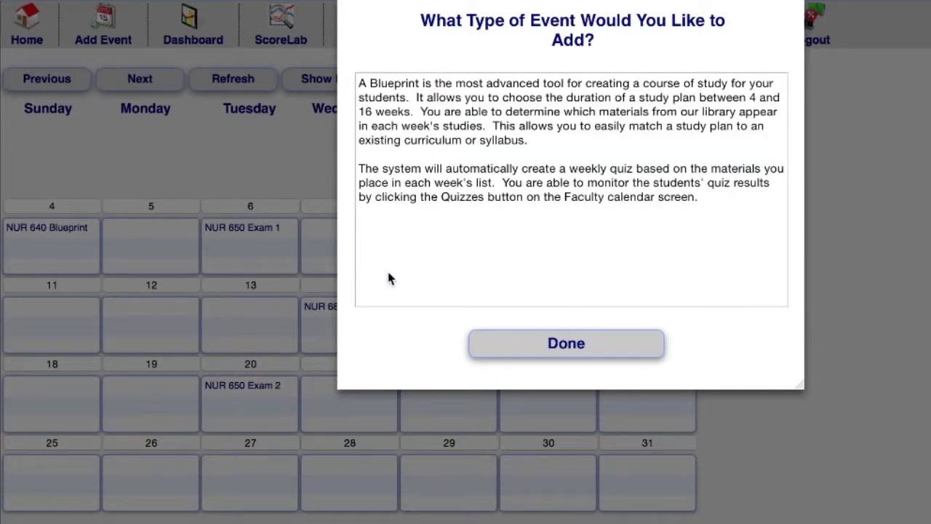
{"action": "left_click", "coordinate": [544, 343]}
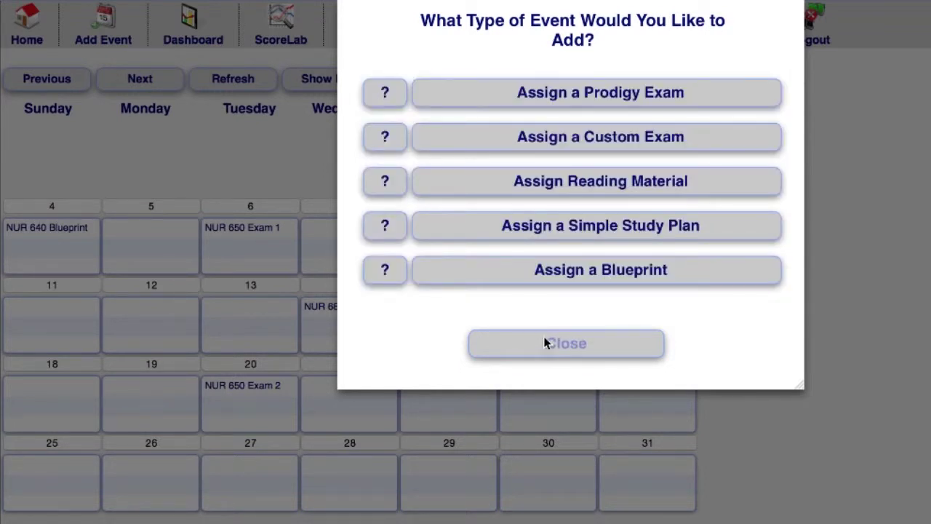
{"action": "left_click", "coordinate": [585, 273]}
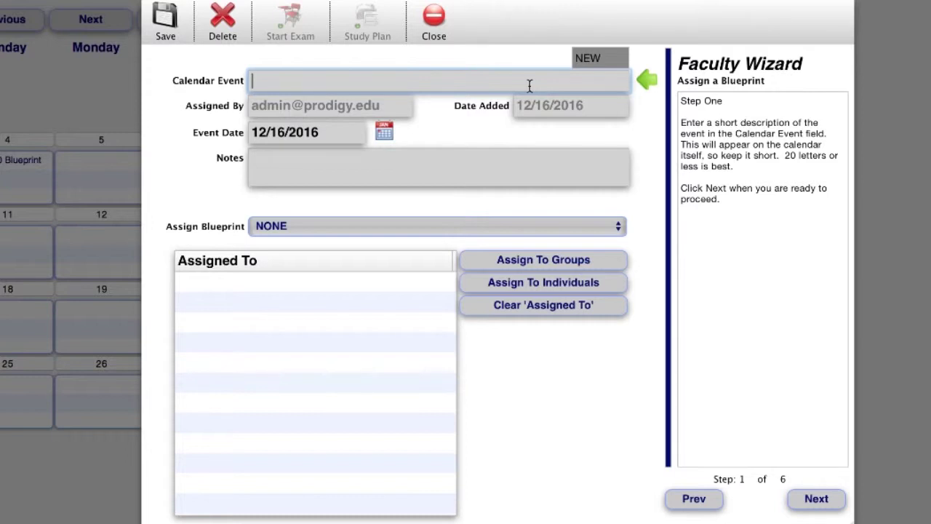
Step: Name the calendar event "NUR 600 Blueprint" and set its event date to January 1, 2017
{"action": "type", "text": "NUR 600 "}
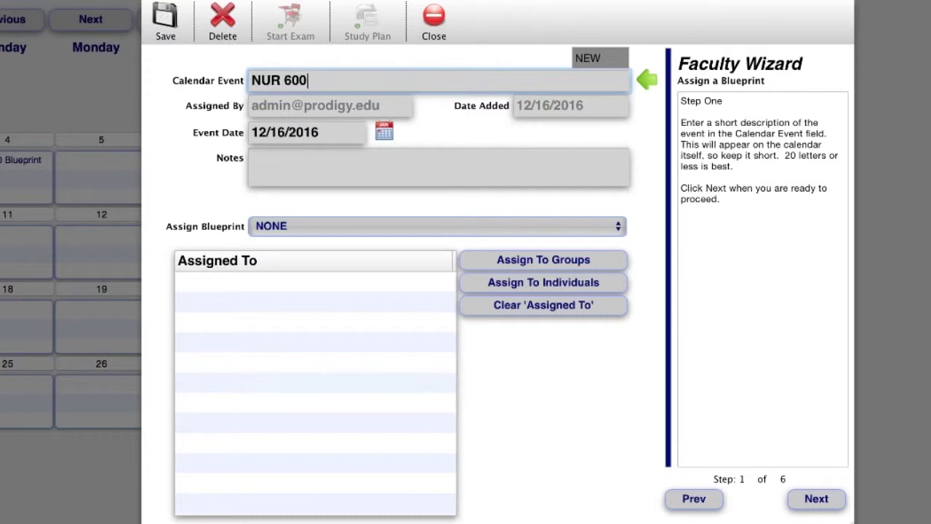
{"action": "type", "text": "Blueprint"}
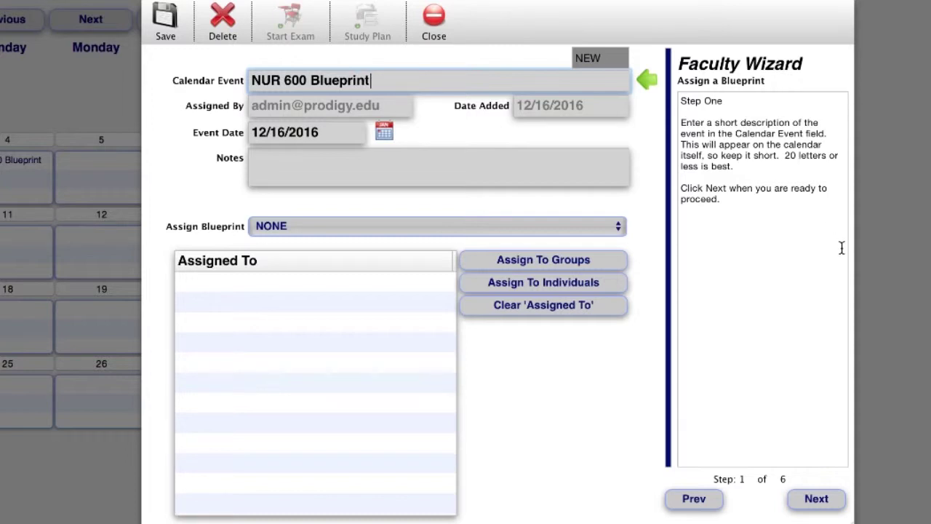
{"action": "left_click", "coordinate": [817, 499]}
{"action": "left_click", "coordinate": [383, 134]}
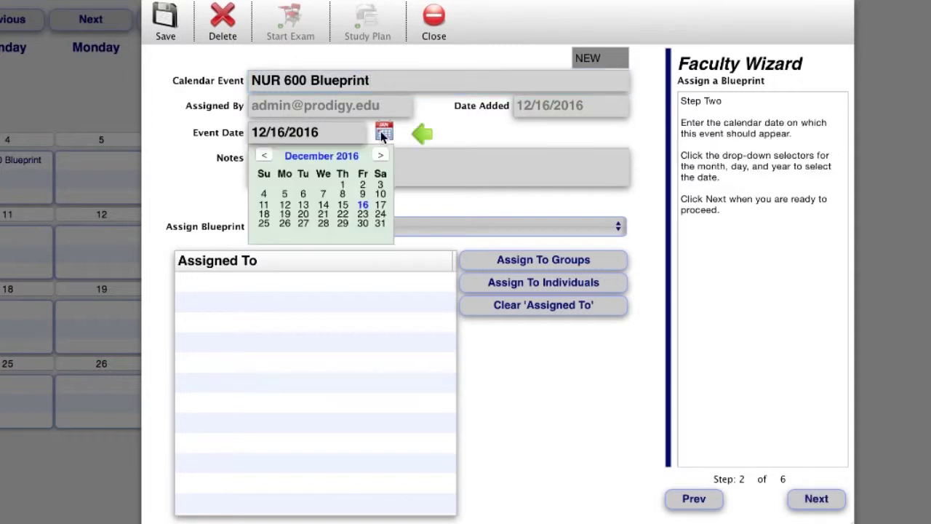
{"action": "left_click", "coordinate": [379, 155]}
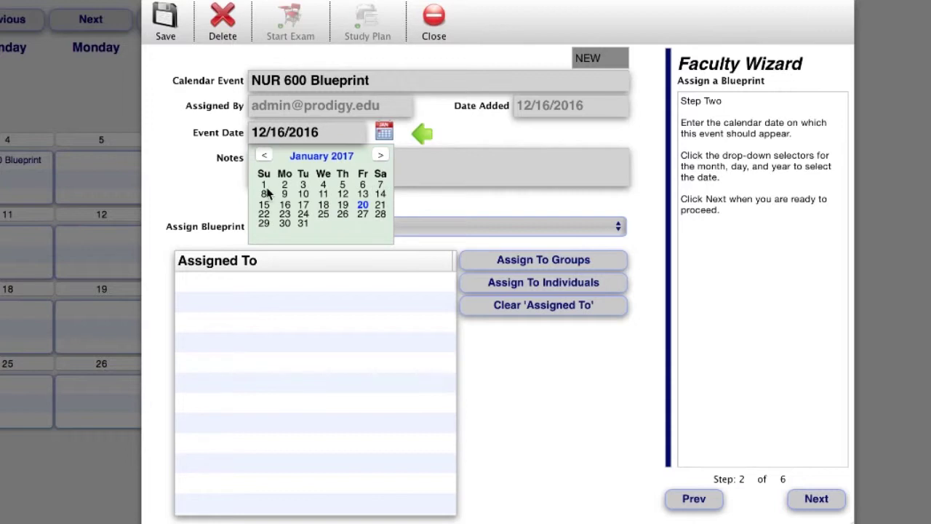
{"action": "left_click", "coordinate": [265, 187]}
{"action": "left_click", "coordinate": [384, 132]}
{"action": "left_click", "coordinate": [264, 185]}
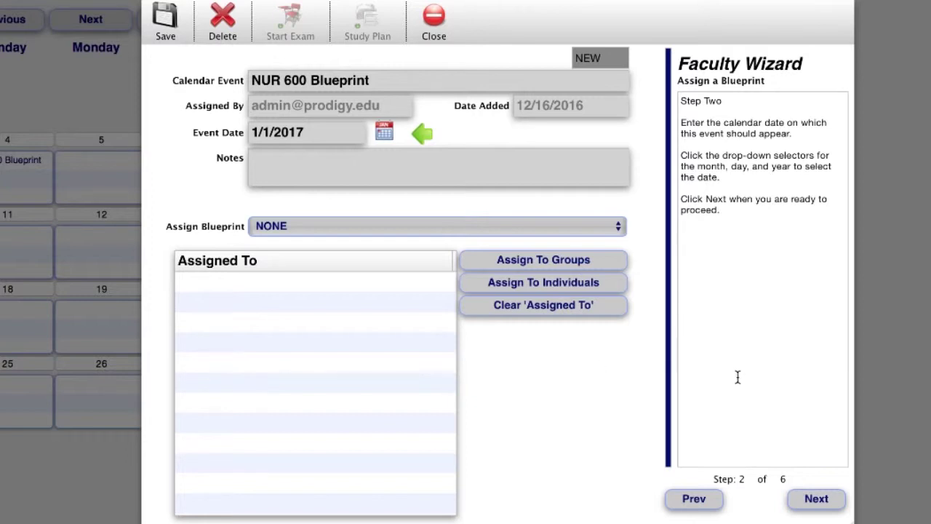
Step: Enter the event note "Complete each weekly quiz by the following Monday" and advance the wizard to blueprint selection
{"action": "left_click", "coordinate": [695, 498]}
{"action": "left_click", "coordinate": [816, 499]}
{"action": "left_click", "coordinate": [816, 499]}
{"action": "left_click", "coordinate": [698, 499]}
{"action": "left_click", "coordinate": [815, 500]}
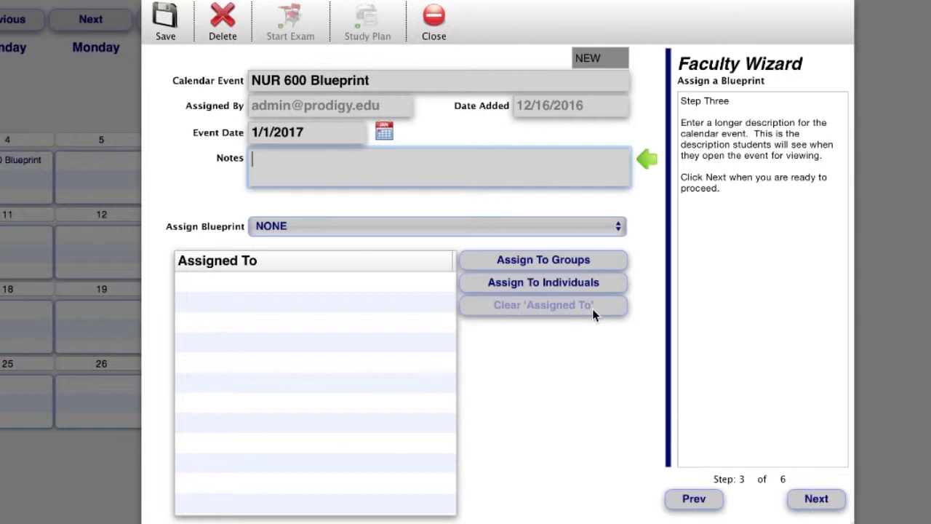
{"action": "type", "text": "Complete"}
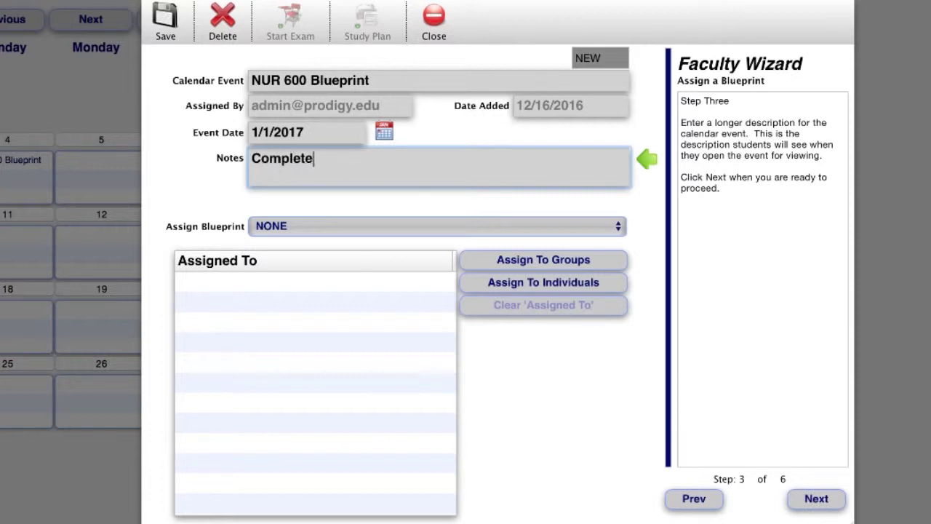
{"action": "type", "text": " each we"}
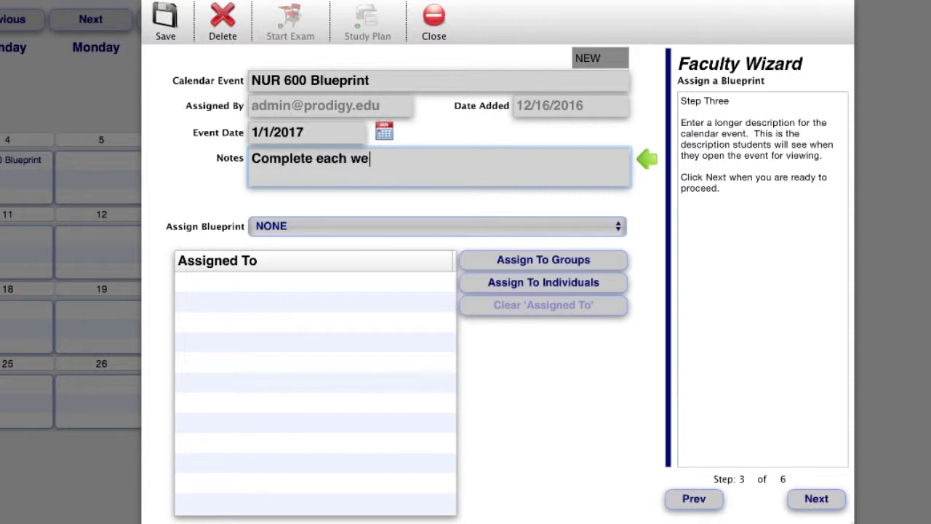
{"action": "type", "text": "ekly quiz"}
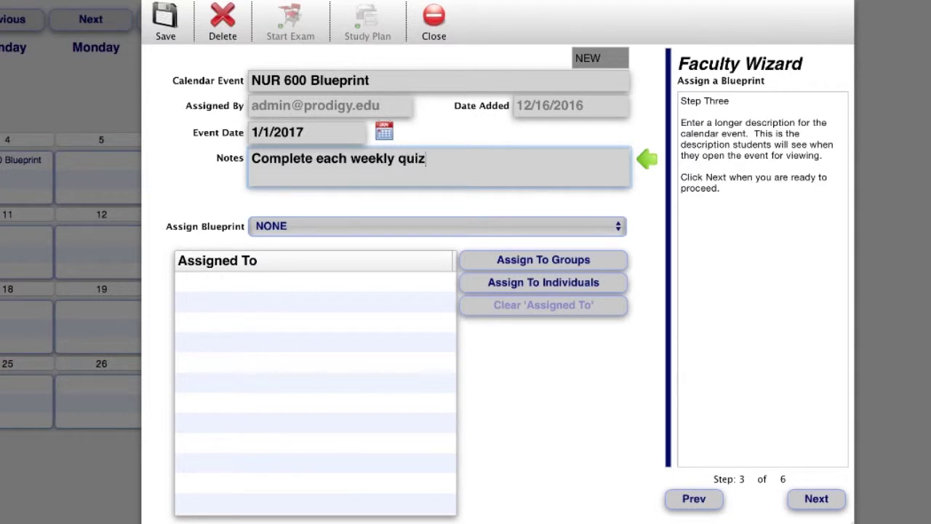
{"action": "type", "text": " by the following Monday"}
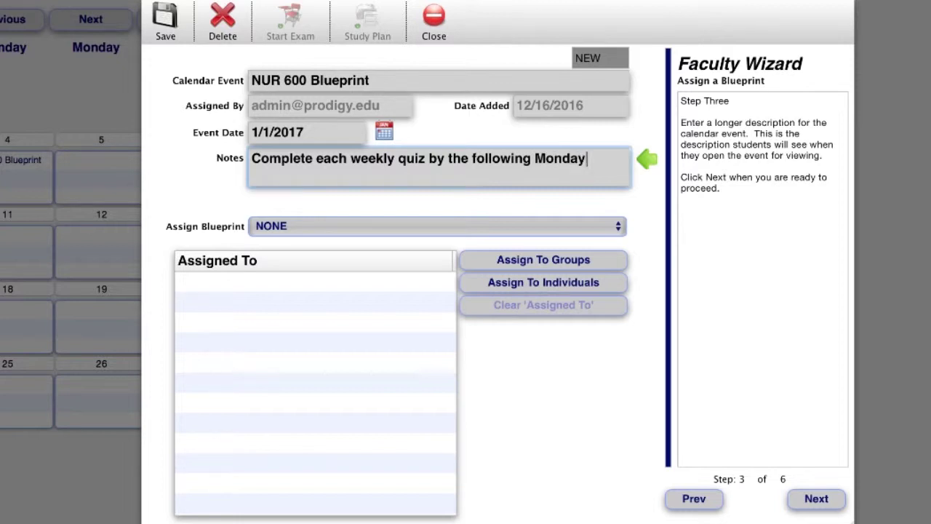
{"action": "left_click", "coordinate": [818, 500]}
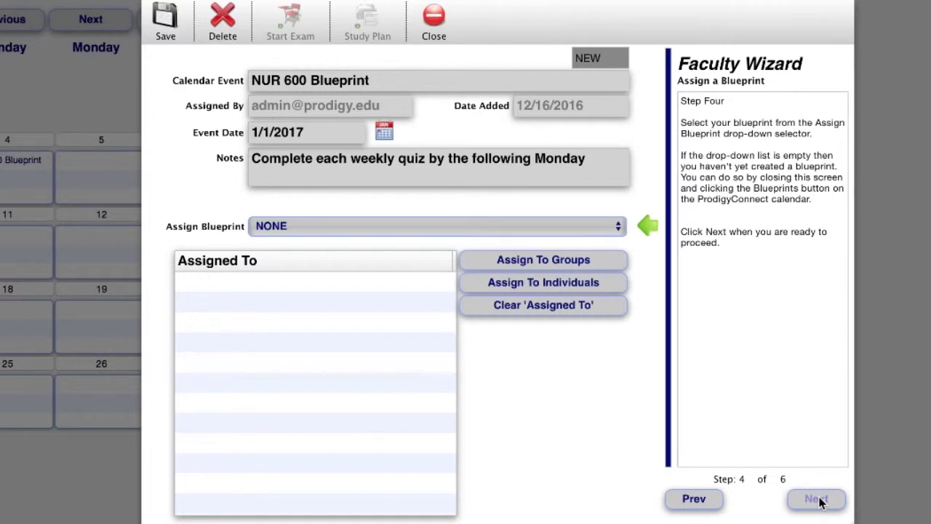
Step: Attach the NUR 600 January Blueprint to the event and advance the wizard to student assignment
{"action": "left_click", "coordinate": [339, 227]}
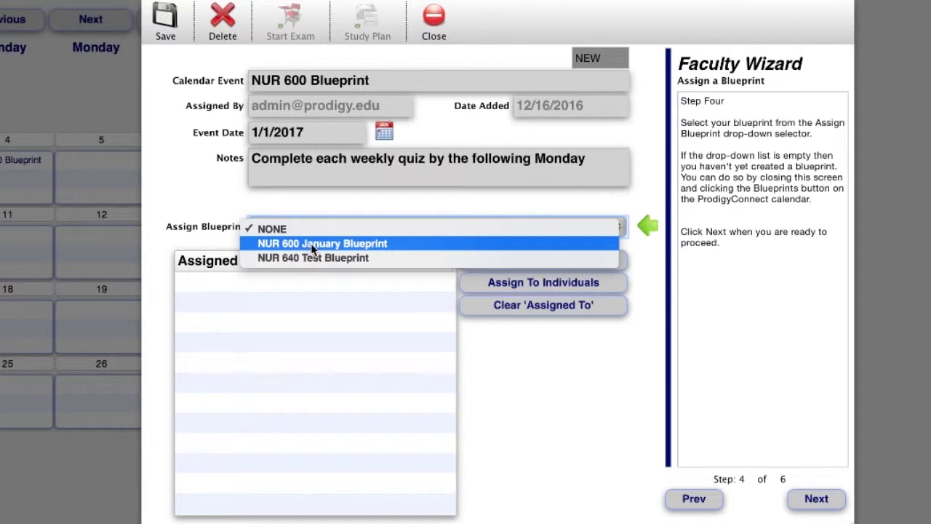
{"action": "left_click", "coordinate": [310, 243]}
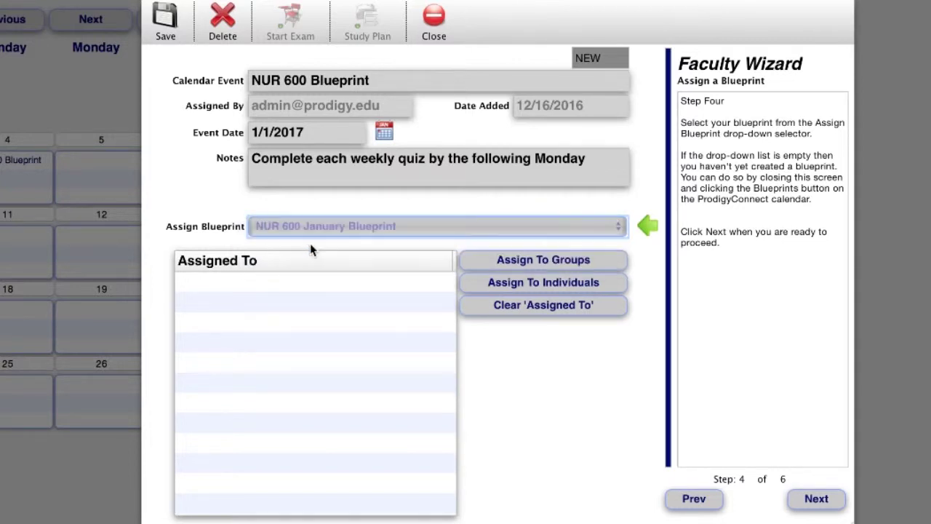
{"action": "left_click", "coordinate": [820, 502]}
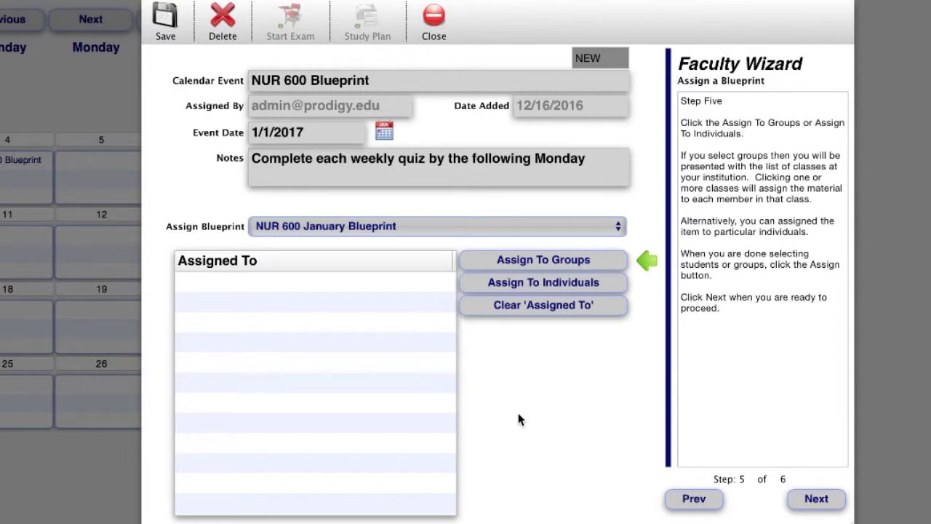
Step: Assign the event to the Class of 2017 group and save it to the calendar
{"action": "left_click", "coordinate": [538, 262]}
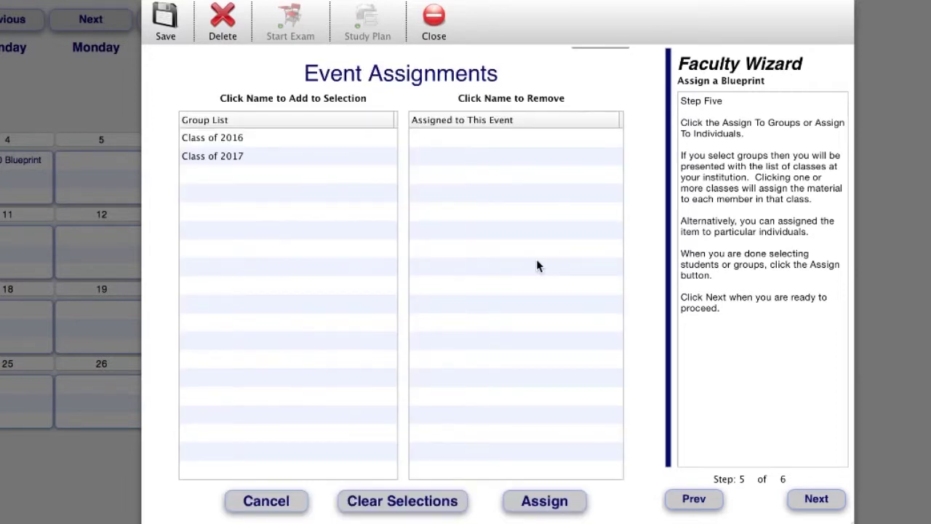
{"action": "left_click", "coordinate": [203, 157]}
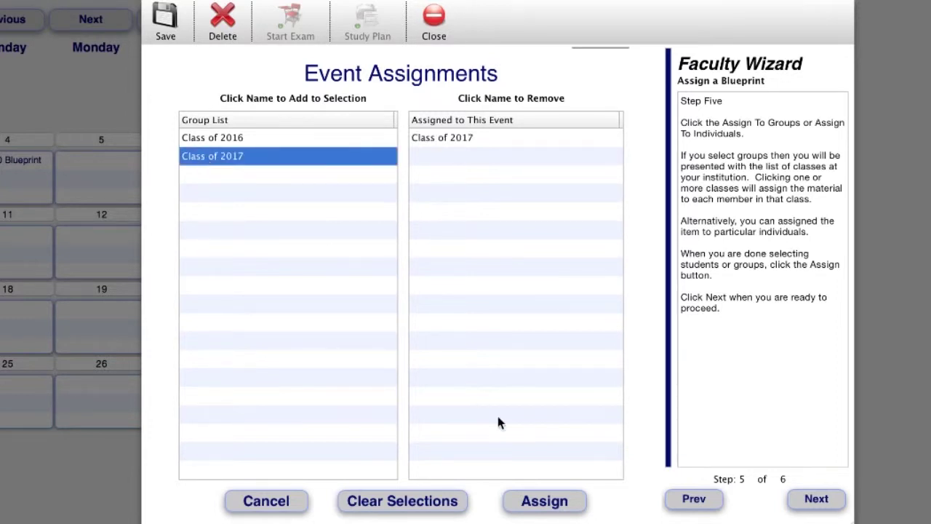
{"action": "left_click", "coordinate": [558, 502]}
{"action": "left_click", "coordinate": [821, 501]}
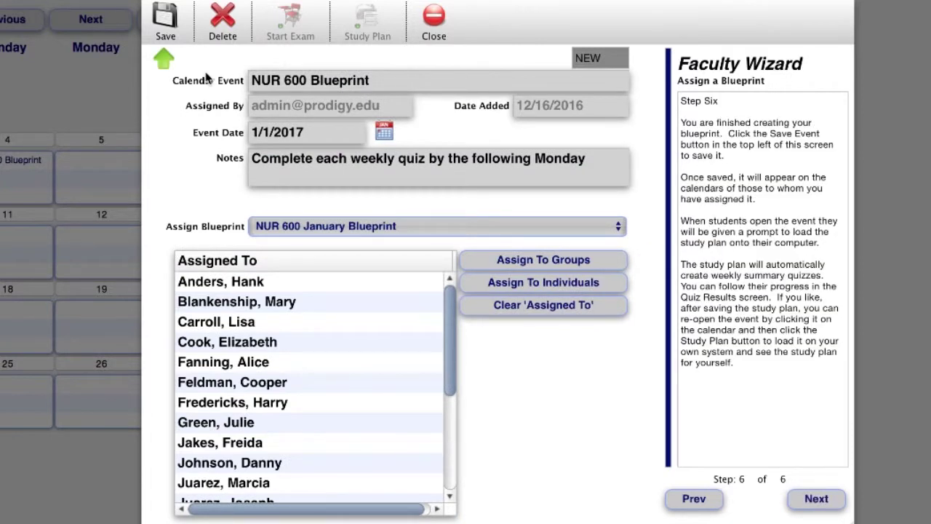
{"action": "left_click", "coordinate": [165, 26]}
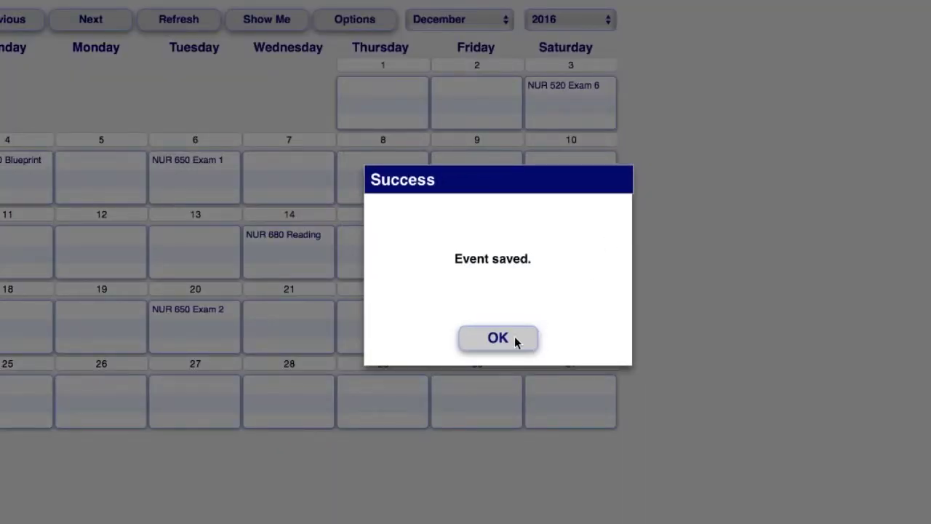
{"action": "left_click", "coordinate": [498, 339]}
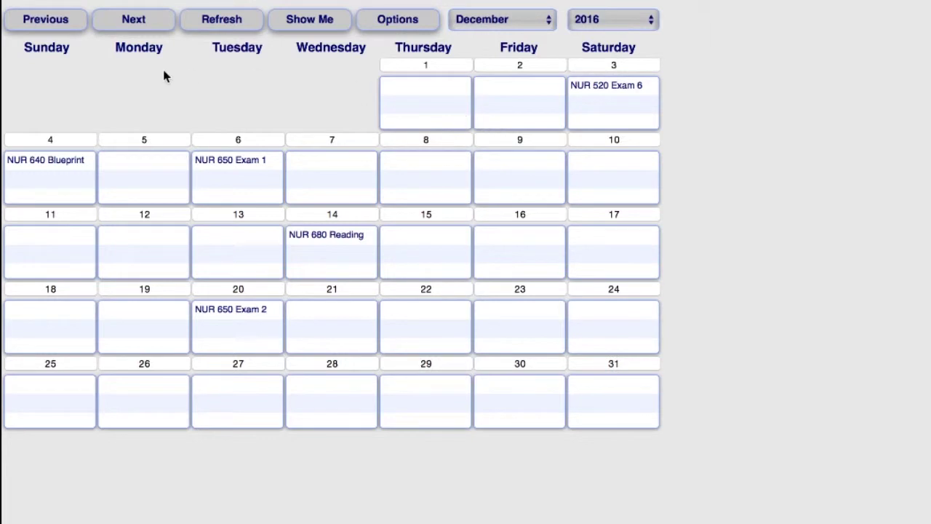
Step: Reopen the NUR 600 Blueprint event on January 1, 2017 and create its study plan on this computer
{"action": "left_click", "coordinate": [134, 20]}
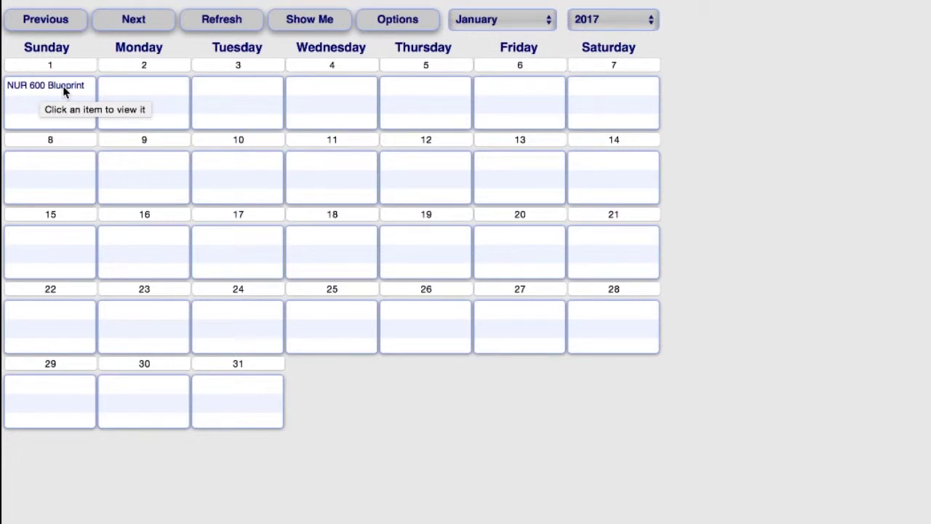
{"action": "left_click", "coordinate": [60, 88]}
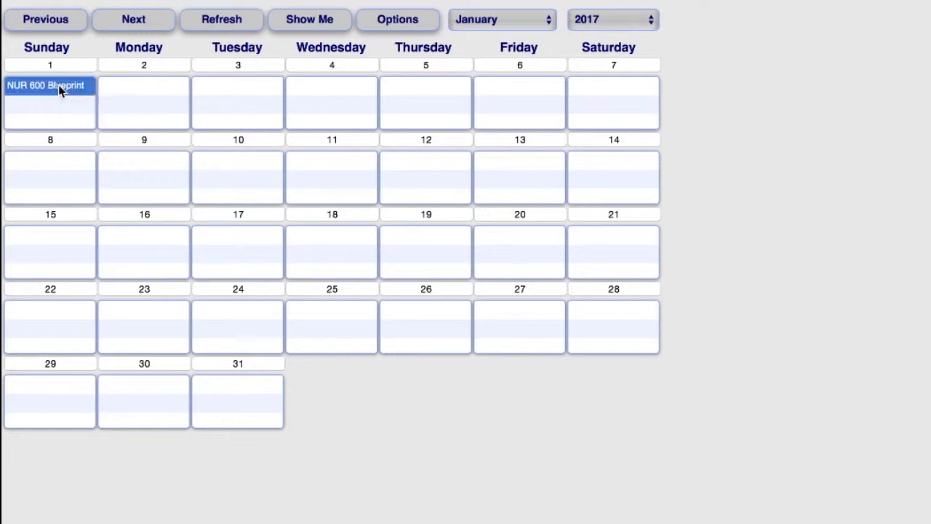
{"action": "left_click", "coordinate": [60, 88]}
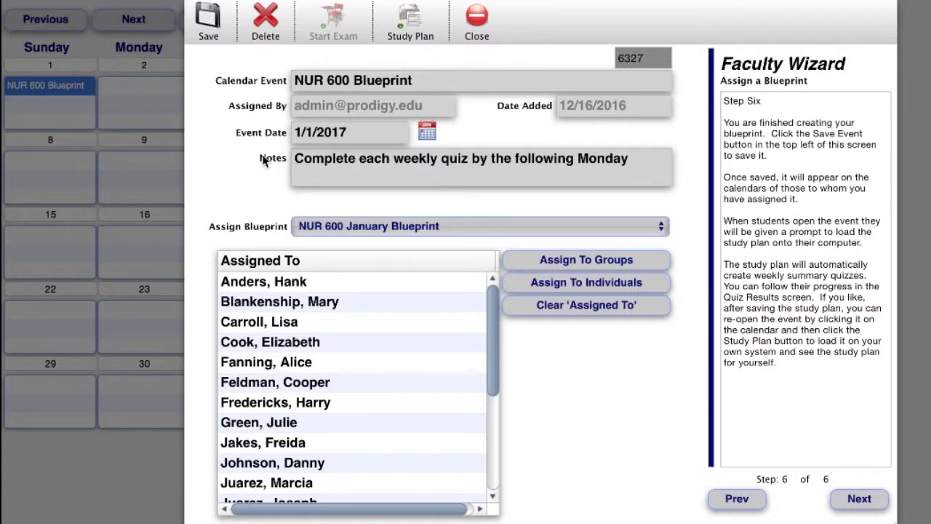
{"action": "left_click", "coordinate": [409, 33]}
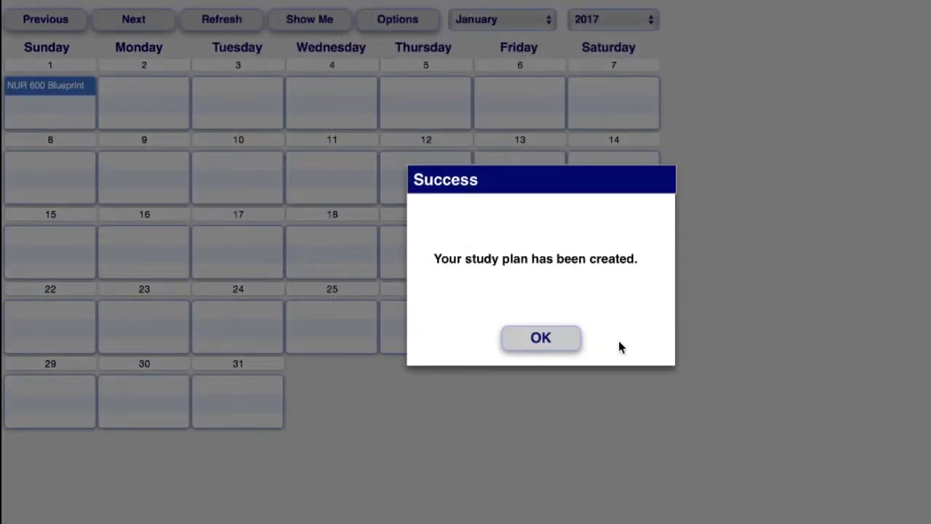
{"action": "left_click", "coordinate": [545, 341]}
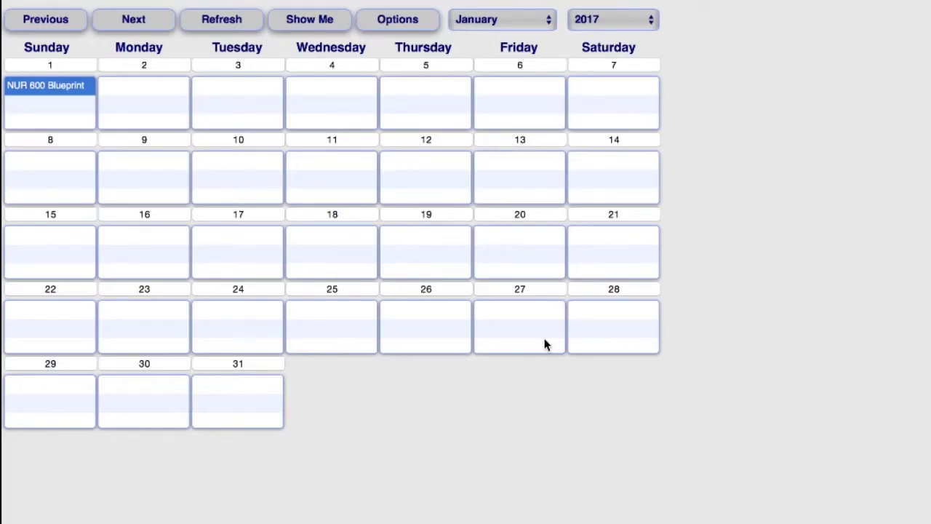
Step: Go to the study plans from the home page and view the Cardiac Anatomy Worksheet in Week 1
{"action": "scroll", "coordinate": [66, 62], "scroll_direction": "up", "scroll_amount": 2}
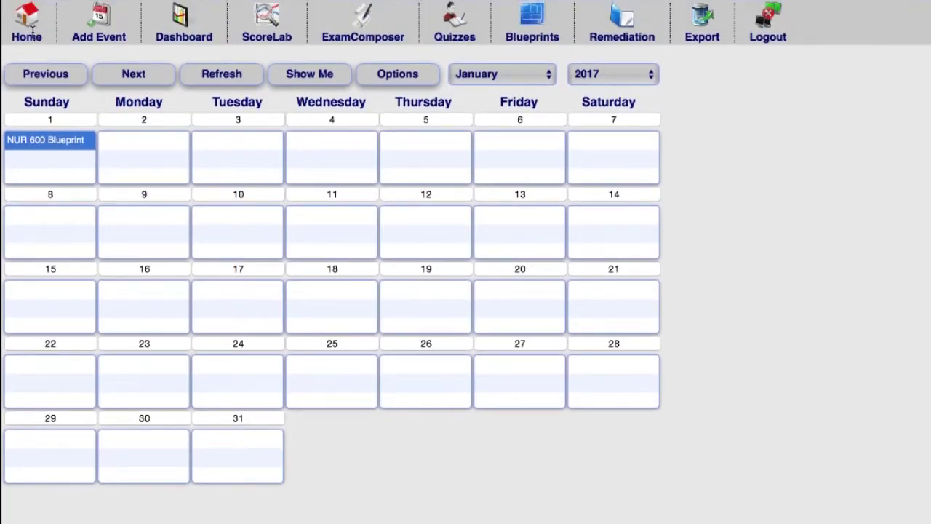
{"action": "left_click", "coordinate": [26, 29]}
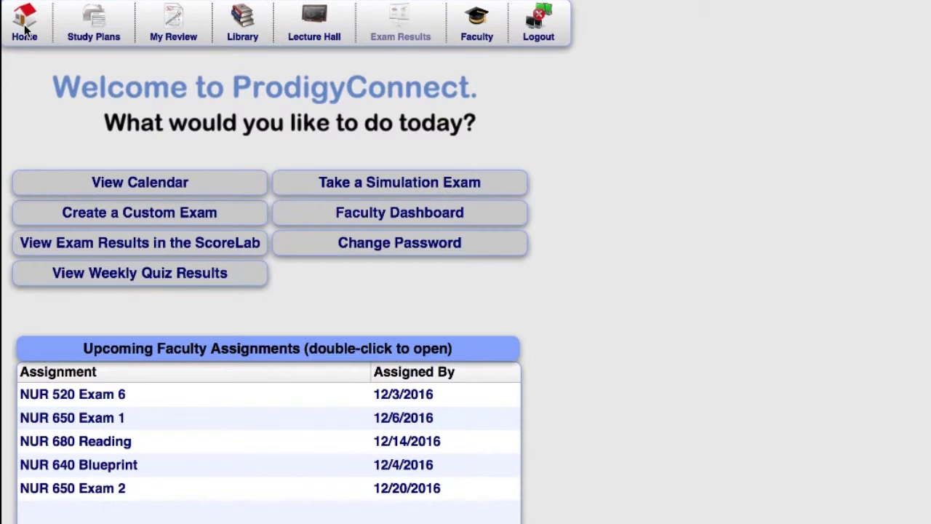
{"action": "left_click", "coordinate": [95, 26]}
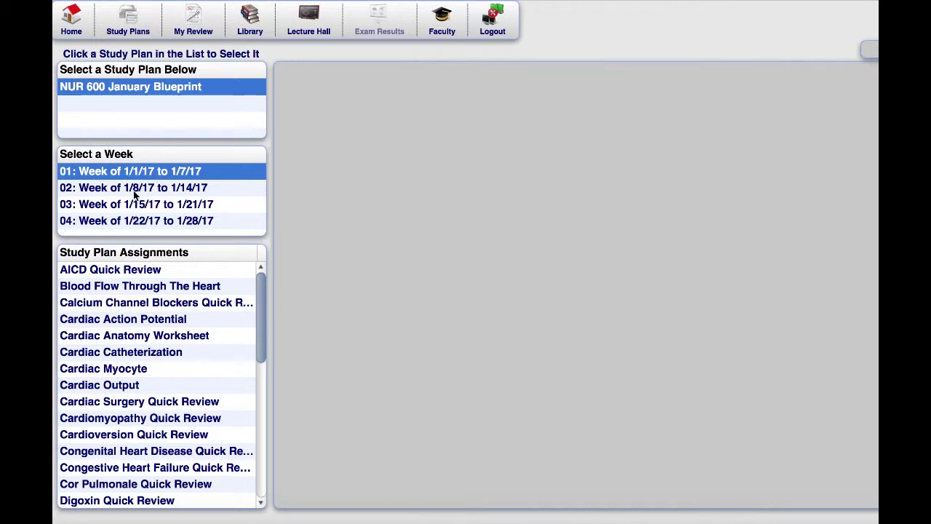
{"action": "left_click", "coordinate": [131, 337]}
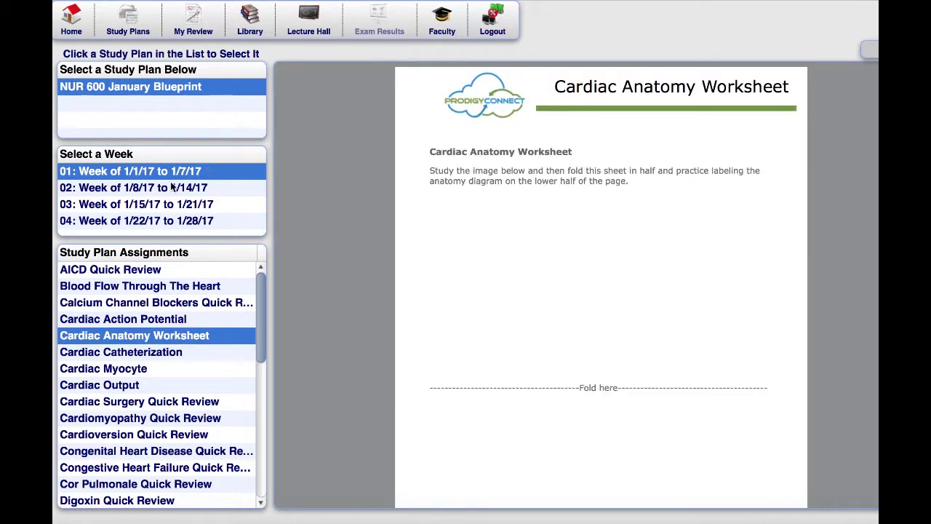
Step: View the ARDS Quick Review among the Week 2 assignments and start the Summary Quiz for Week 2
{"action": "left_click", "coordinate": [143, 189]}
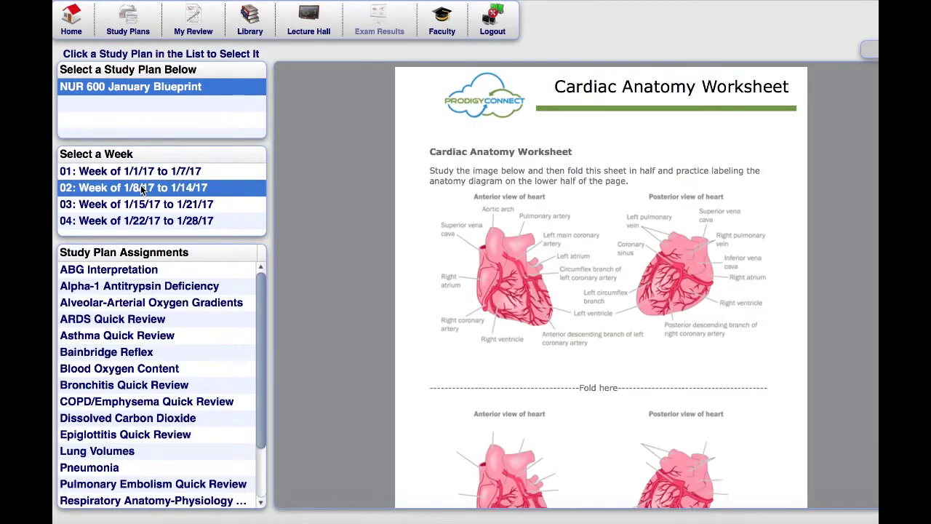
{"action": "left_click", "coordinate": [114, 320]}
{"action": "scroll", "coordinate": [155, 346], "scroll_direction": "down", "scroll_amount": 4}
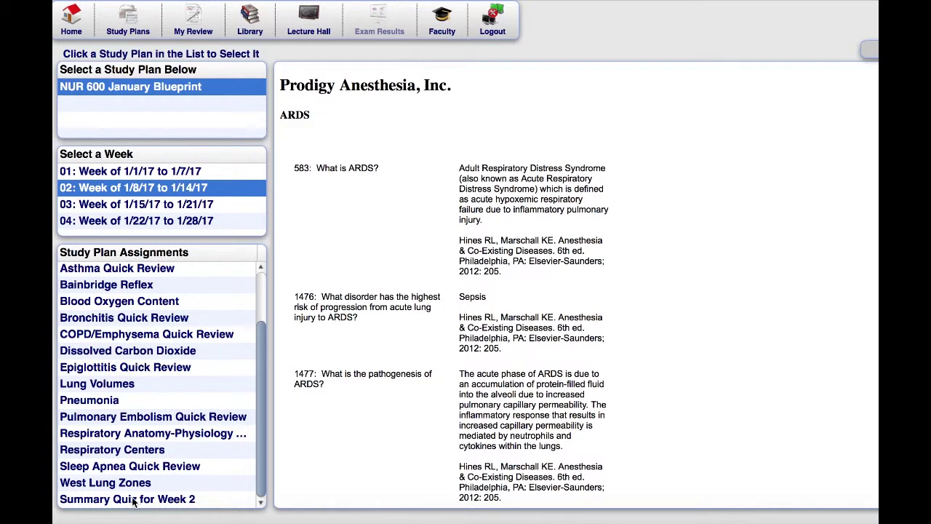
{"action": "left_click", "coordinate": [134, 499]}
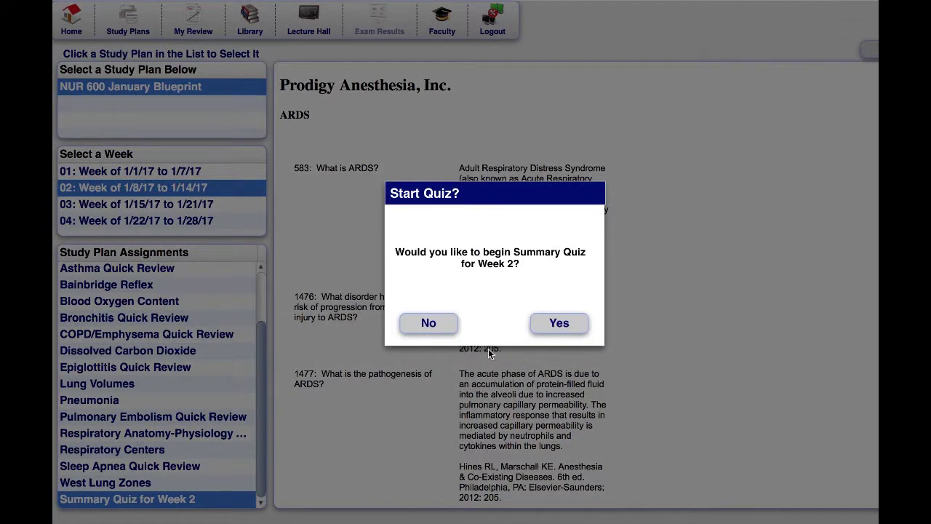
{"action": "left_click", "coordinate": [544, 328]}
{"action": "left_click", "coordinate": [562, 326]}
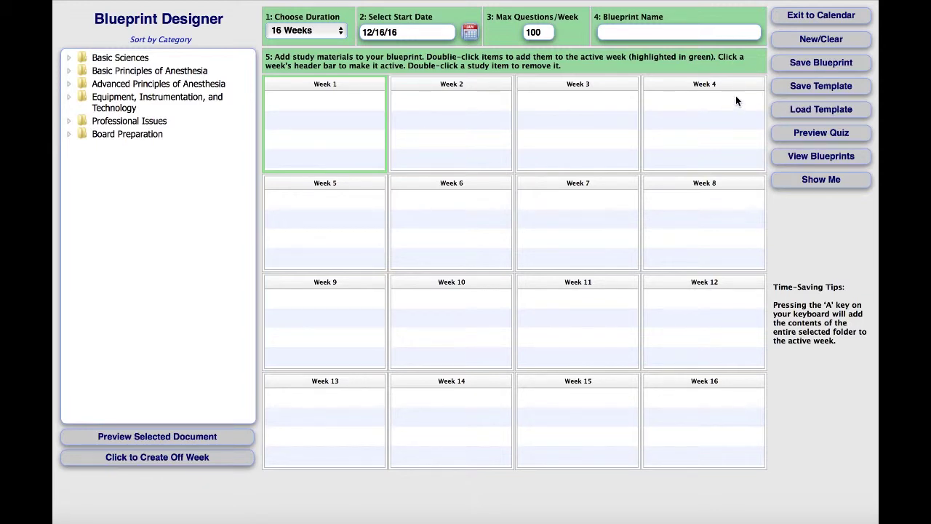
Step: Load the NUR 600 January Template into the blueprint designer, accepting the loss of unsaved changes
{"action": "left_click", "coordinate": [815, 109]}
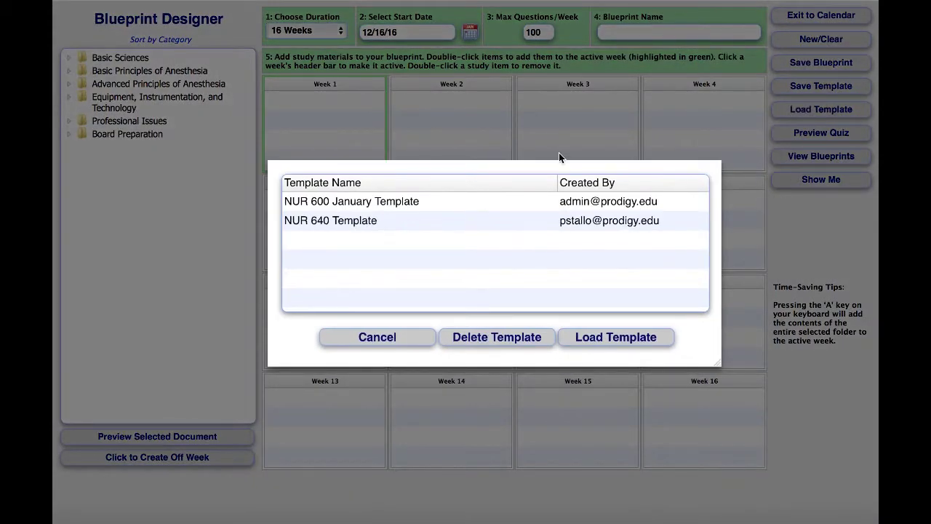
{"action": "left_click", "coordinate": [335, 206]}
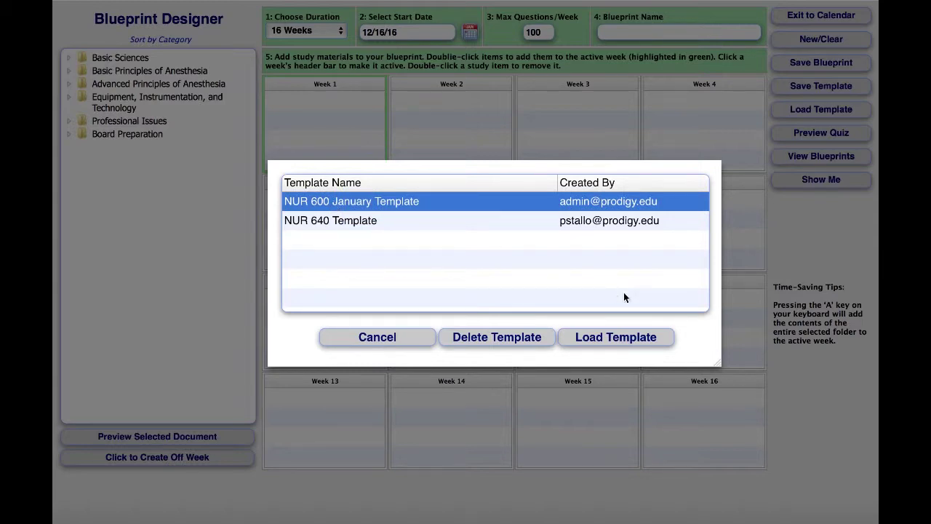
{"action": "left_click", "coordinate": [623, 338]}
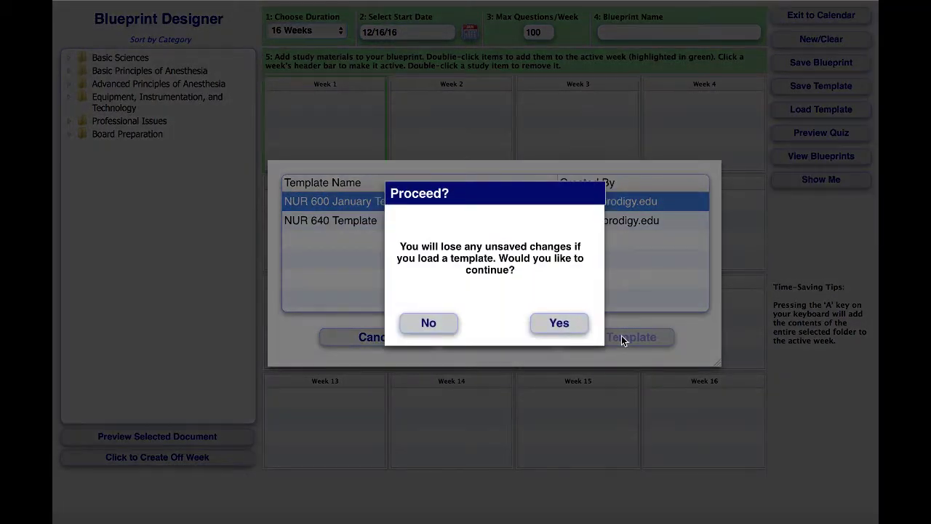
{"action": "left_click", "coordinate": [544, 328]}
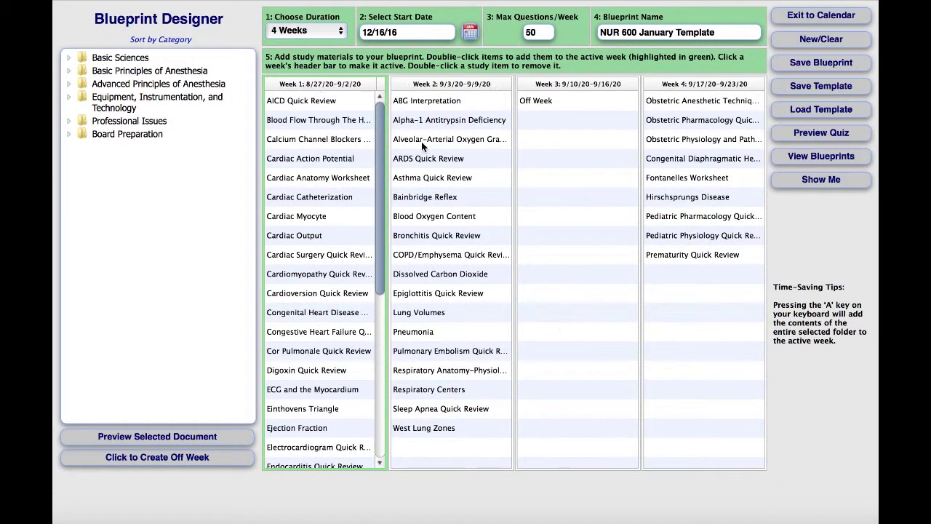
Step: Replace Week 3's Off Week with the Bariatrics, Bronchoscopy and Burns Quick Reviews from Advanced Principles of Anesthesia
{"action": "left_click", "coordinate": [563, 84]}
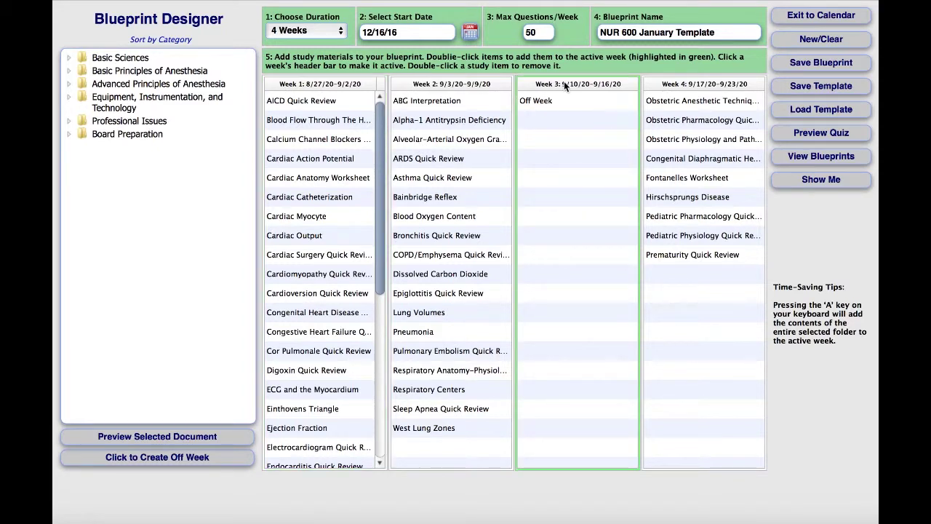
{"action": "double_click", "coordinate": [545, 102]}
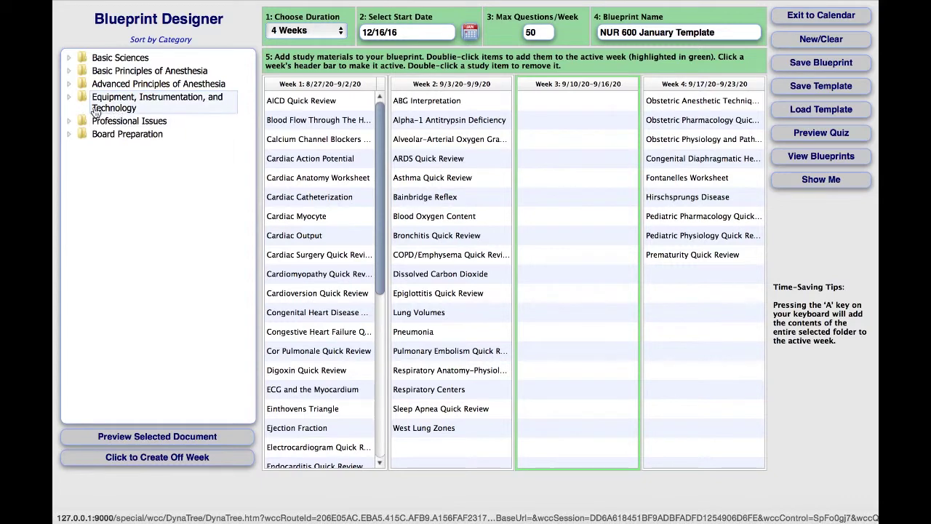
{"action": "left_click", "coordinate": [70, 84]}
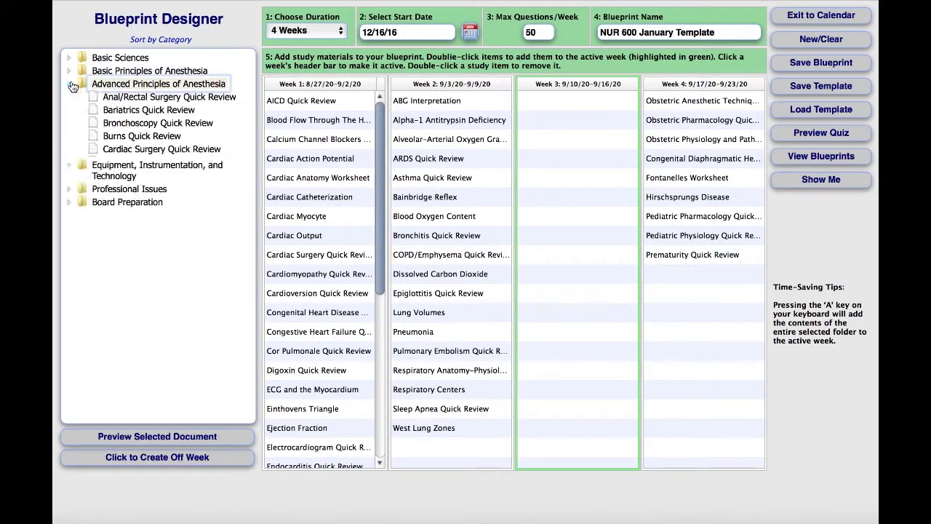
{"action": "double_click", "coordinate": [126, 114]}
{"action": "double_click", "coordinate": [126, 124]}
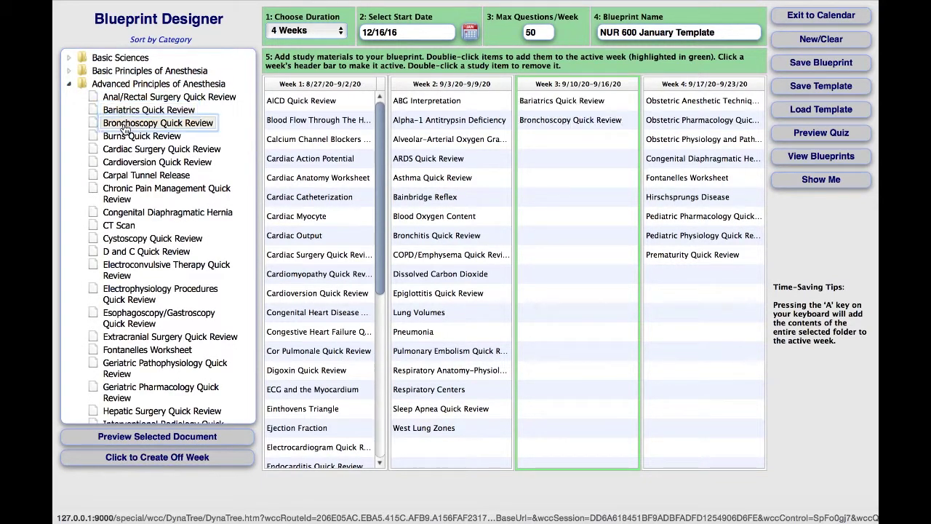
{"action": "double_click", "coordinate": [126, 137]}
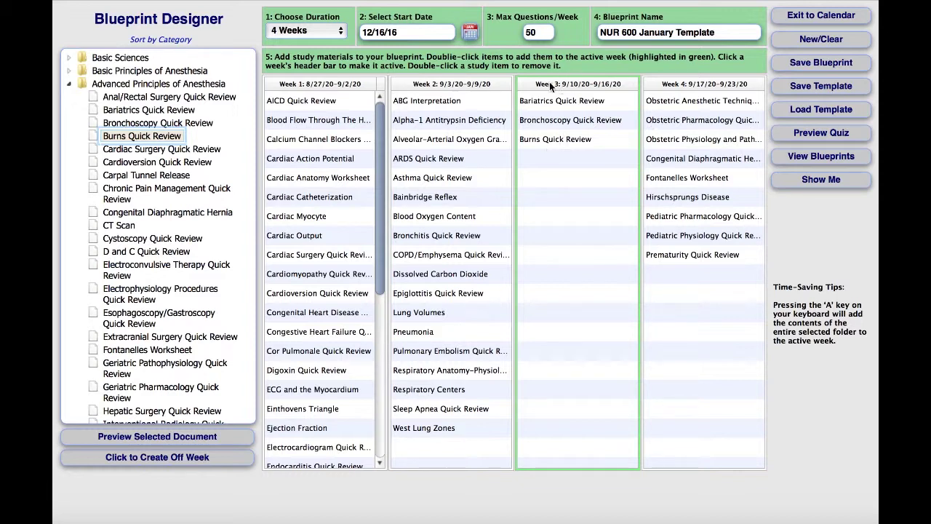
Step: Preview the Week 3 quiz and read through the questions and answers in its exam key
{"action": "left_click", "coordinate": [811, 132]}
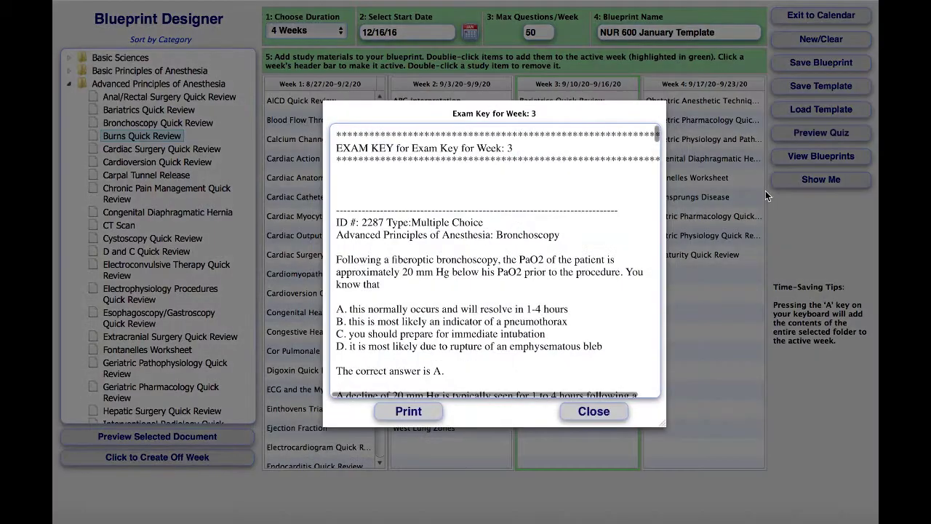
{"action": "scroll", "coordinate": [529, 192], "scroll_direction": "down", "scroll_amount": 5}
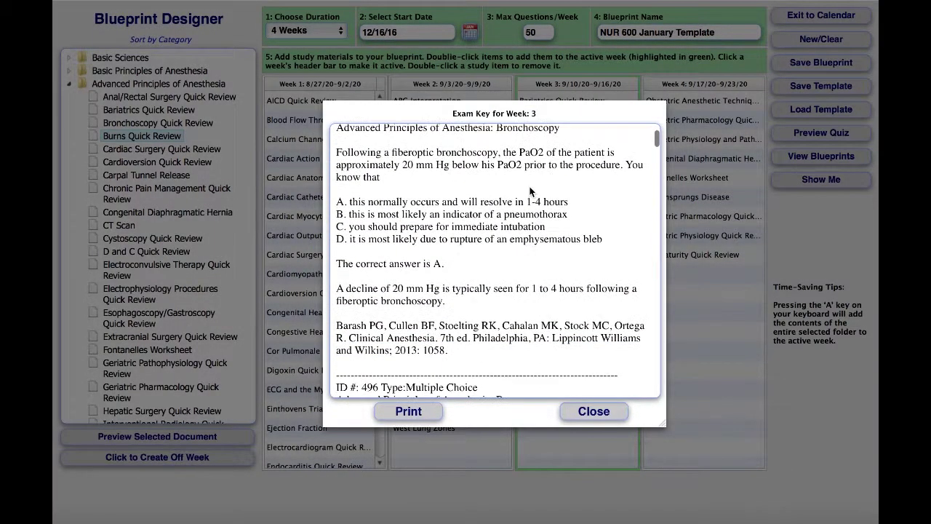
{"action": "scroll", "coordinate": [530, 191], "scroll_direction": "down", "scroll_amount": 5}
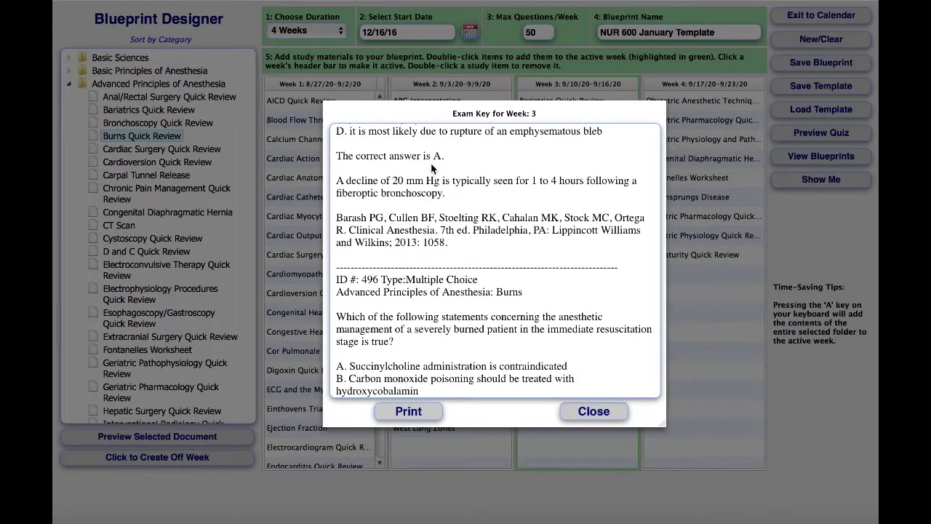
{"action": "scroll", "coordinate": [431, 169], "scroll_direction": "down", "scroll_amount": 12}
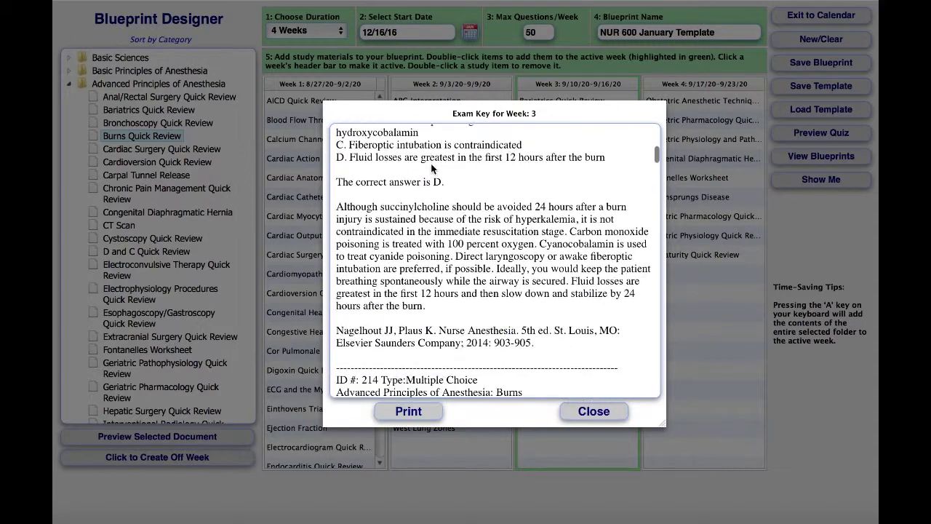
{"action": "left_click", "coordinate": [581, 412]}
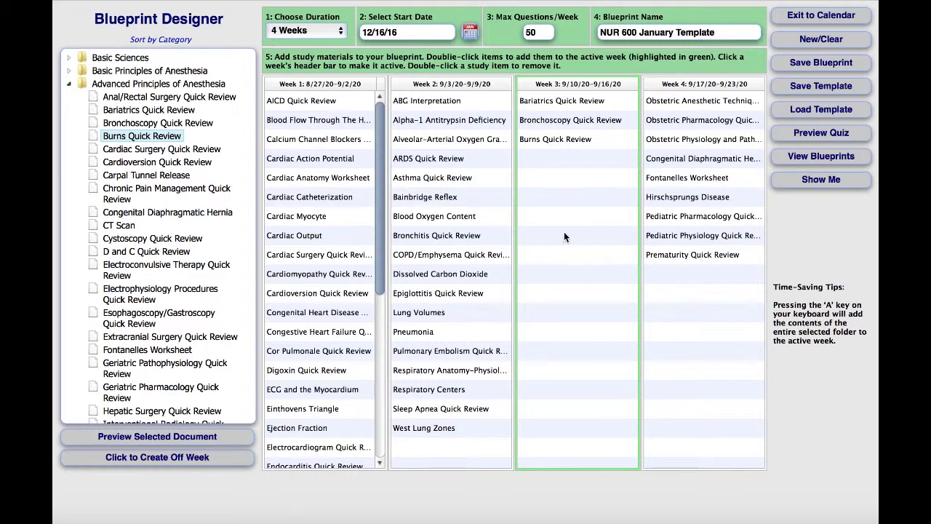
Step: Delete the NUR 600 January Blueprint from the list of saved blueprints
{"action": "left_click", "coordinate": [789, 156]}
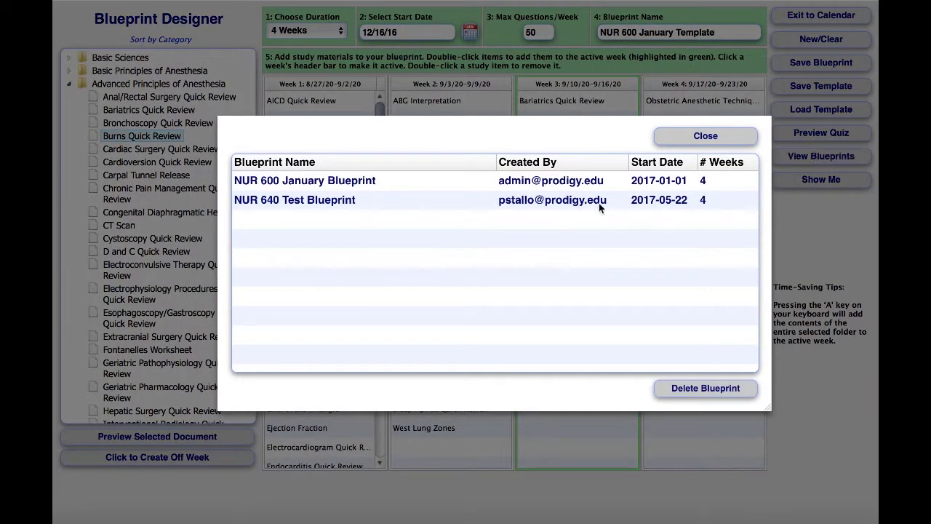
{"action": "left_click", "coordinate": [307, 182]}
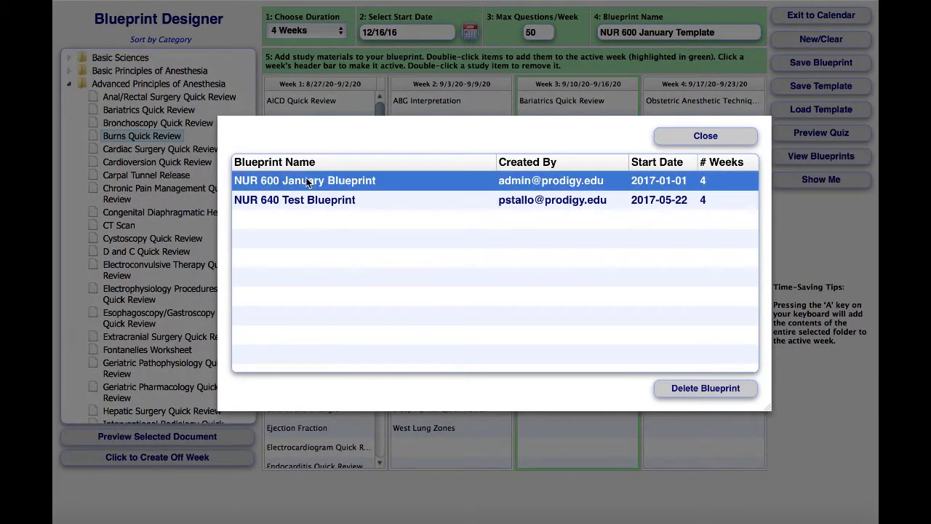
{"action": "left_click", "coordinate": [706, 390]}
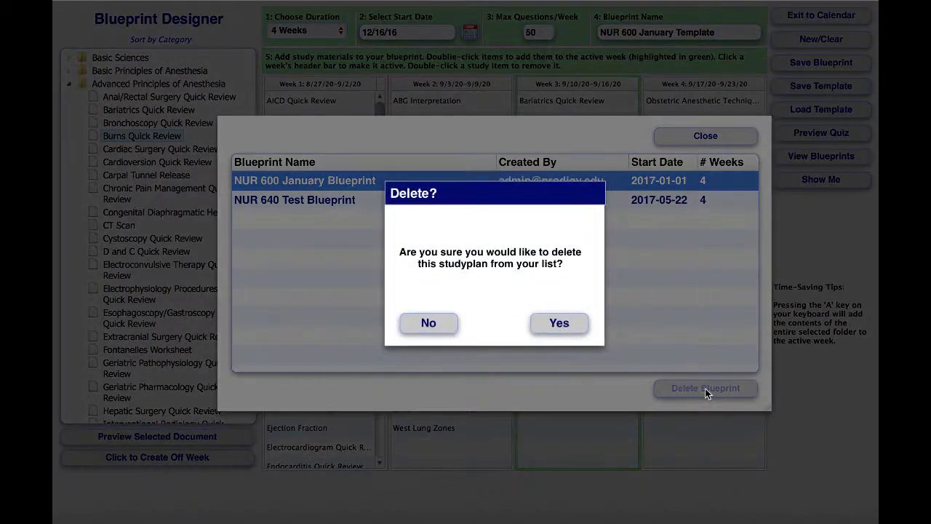
{"action": "left_click", "coordinate": [557, 324]}
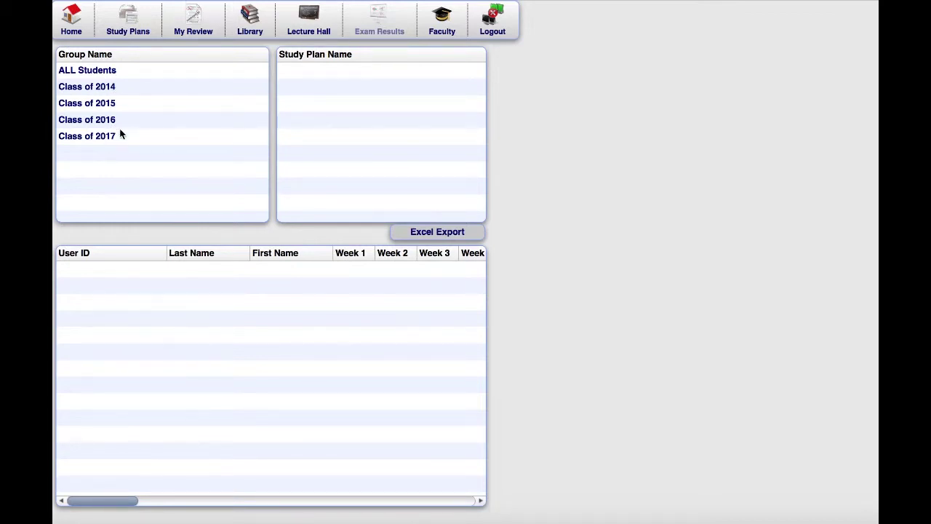
Step: Check the study plans of the Class of 2016 and Class of 2017, and export the 2017 June Study Plan's weekly scores to Excel
{"action": "left_click", "coordinate": [91, 123]}
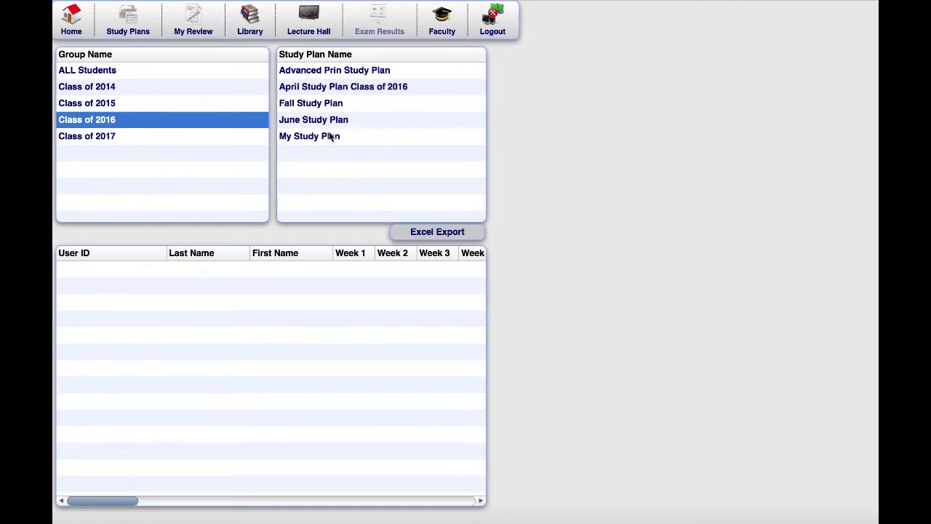
{"action": "left_click", "coordinate": [99, 140]}
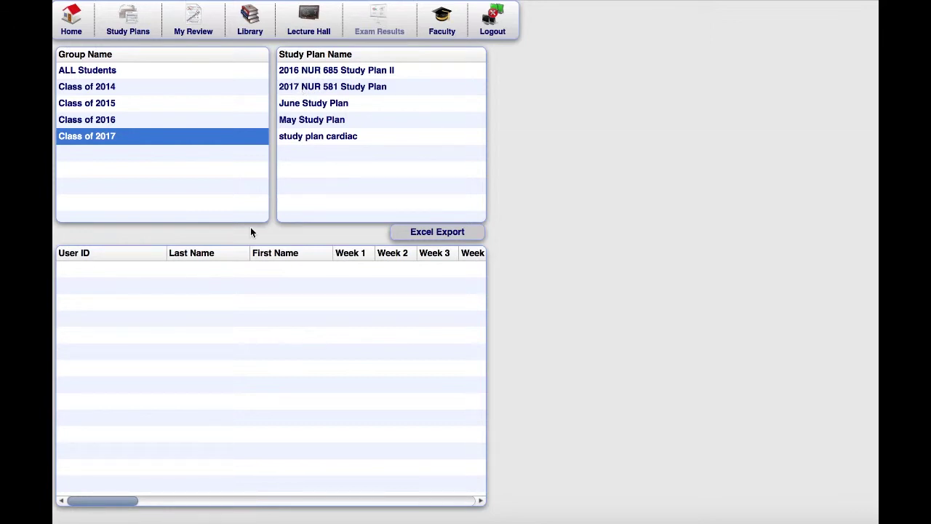
{"action": "left_click", "coordinate": [308, 108]}
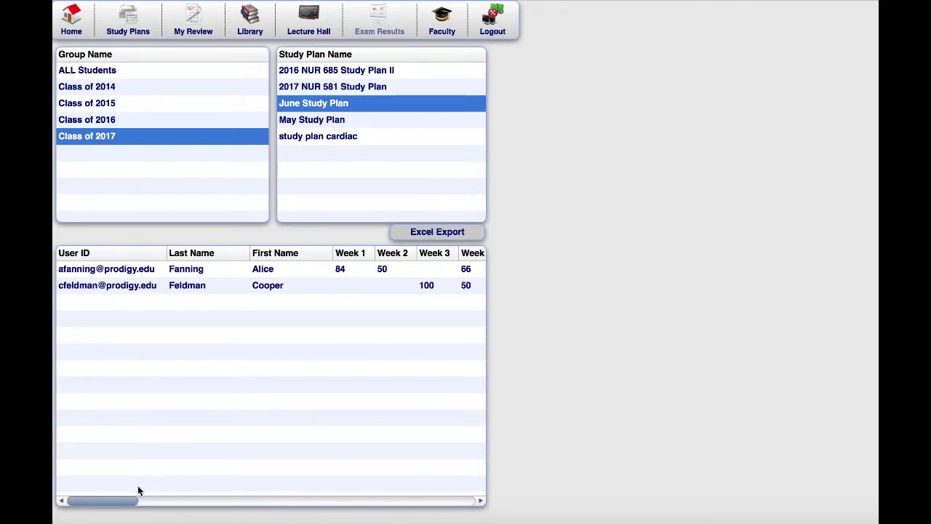
{"action": "left_click_drag", "start_coordinate": [117, 502], "coordinate": [144, 502]}
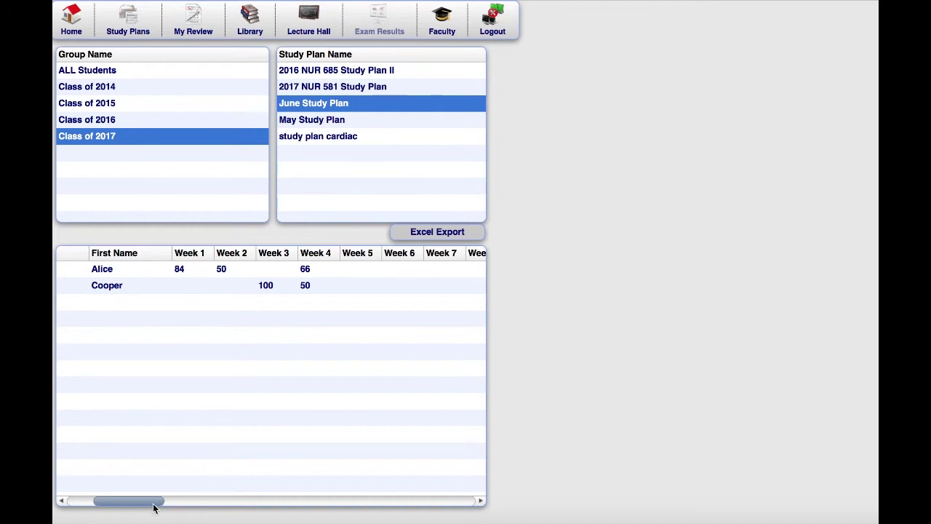
{"action": "left_click_drag", "start_coordinate": [156, 501], "coordinate": [125, 500]}
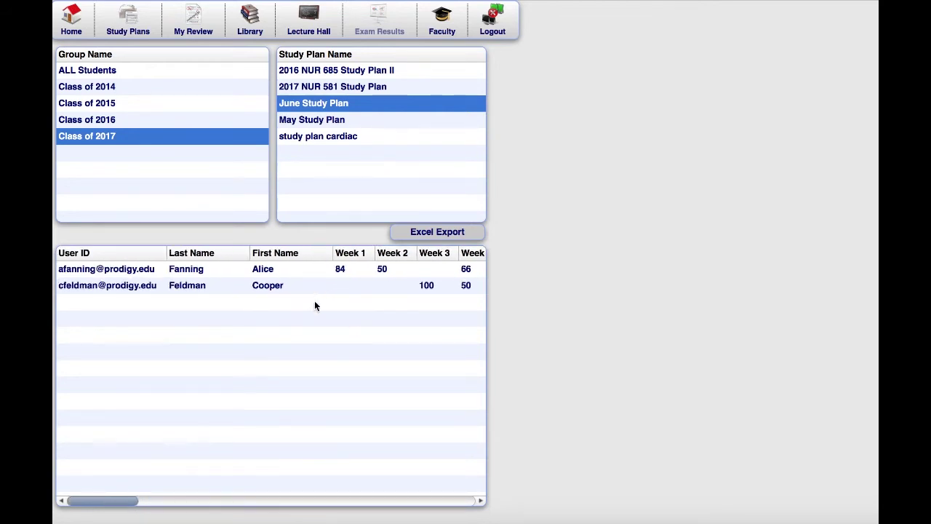
{"action": "left_click", "coordinate": [429, 234]}
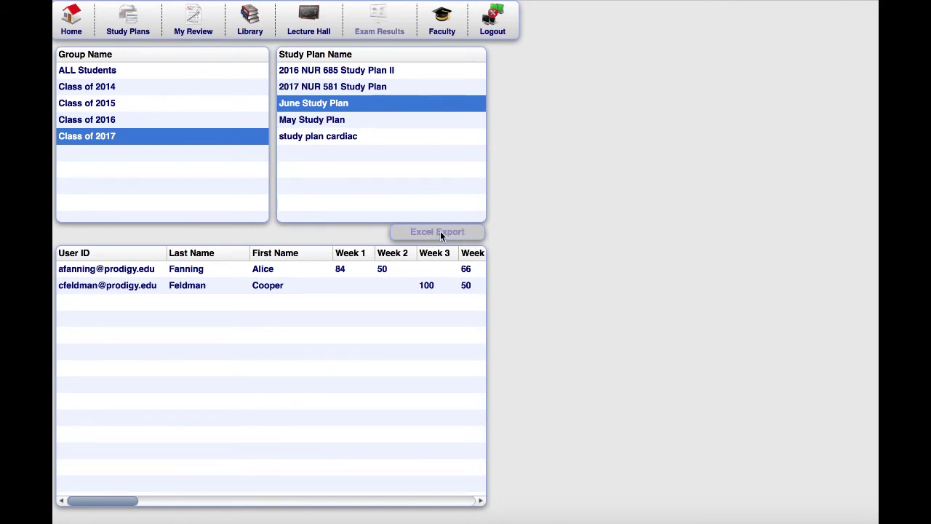